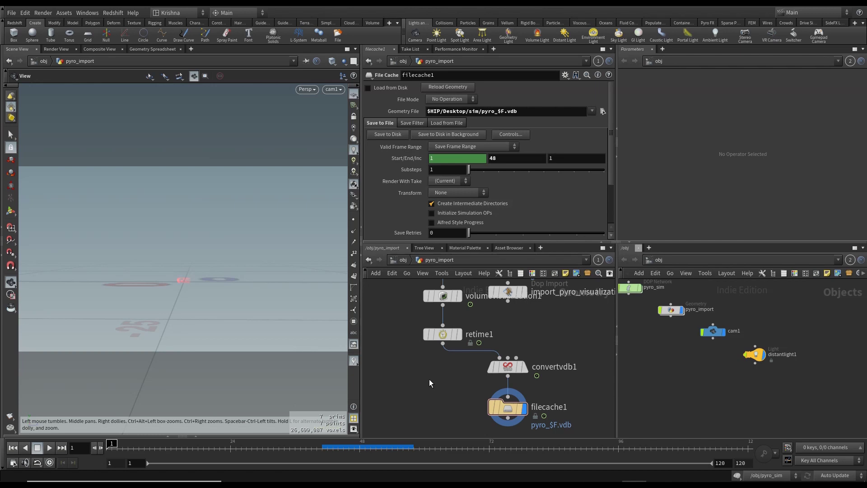
Step: Switch to the browser and review the Houdini Volumes to Blender video page and the GraphicAll New Object Types Windows build
left_click(397, 472)
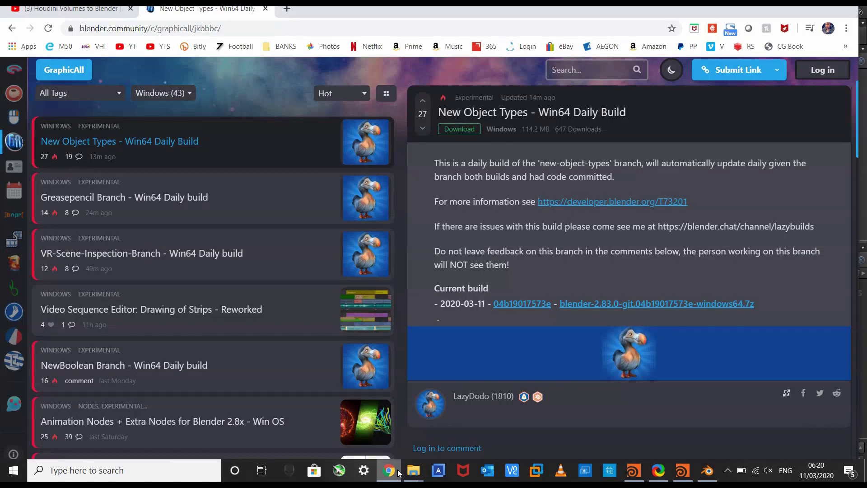
left_click(68, 8)
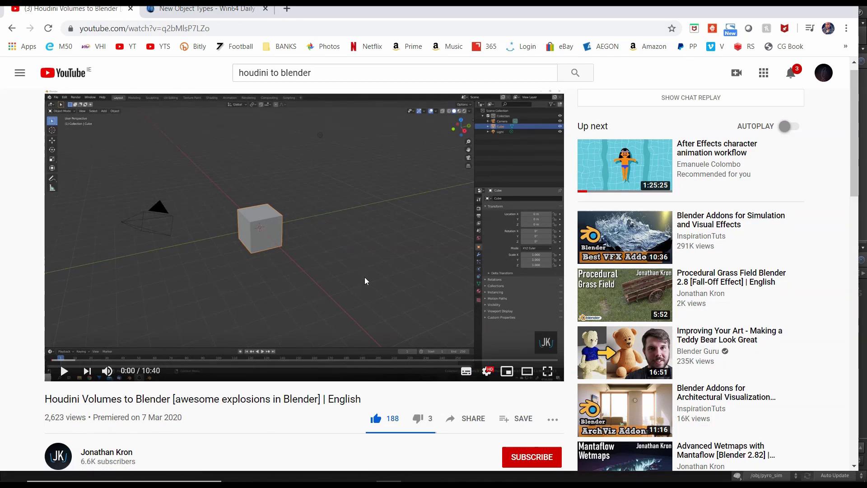
key("ctrl+Tab")
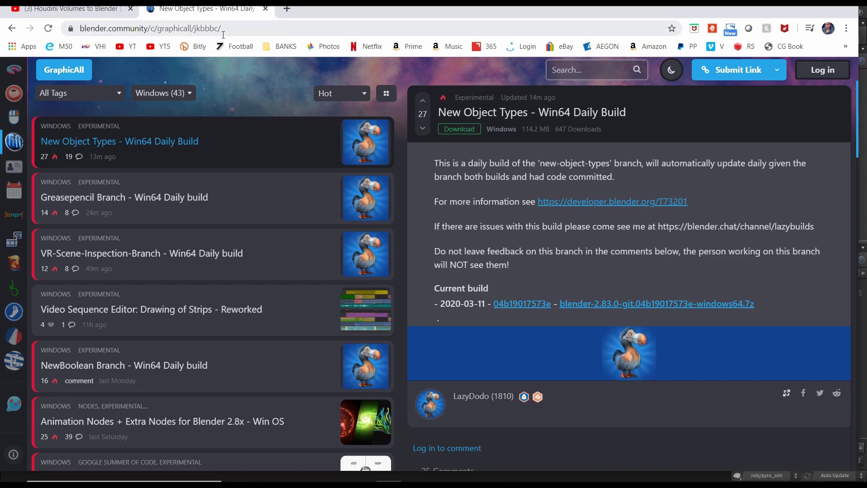
left_click(163, 93)
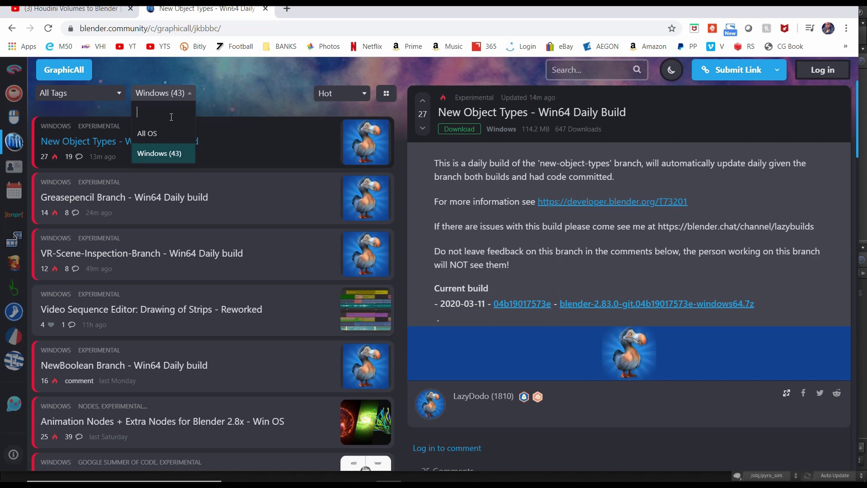
left_click(211, 95)
left_click(190, 93)
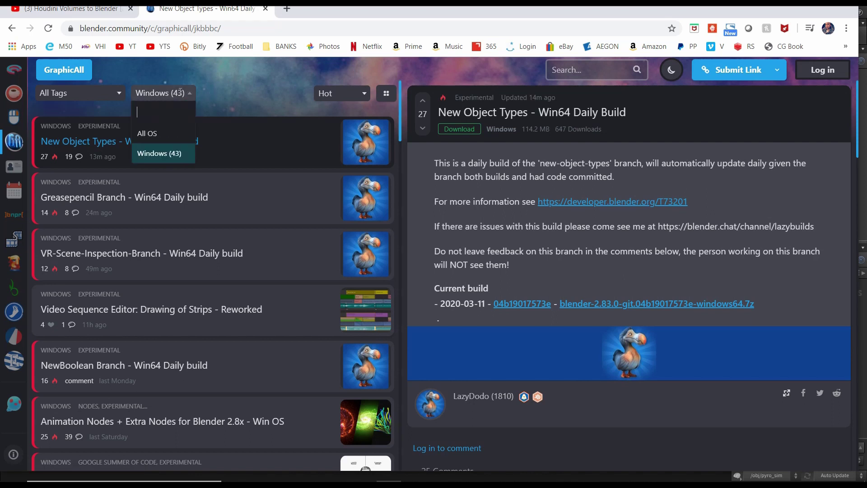
left_click(240, 93)
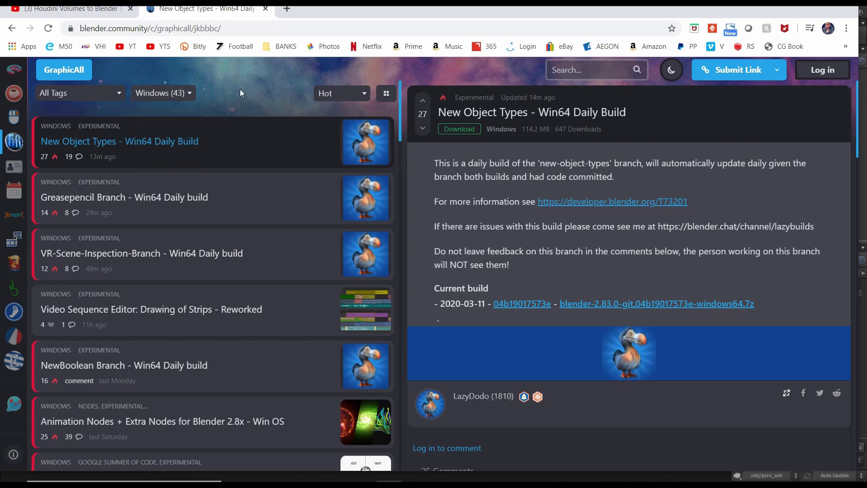
left_click(67, 9)
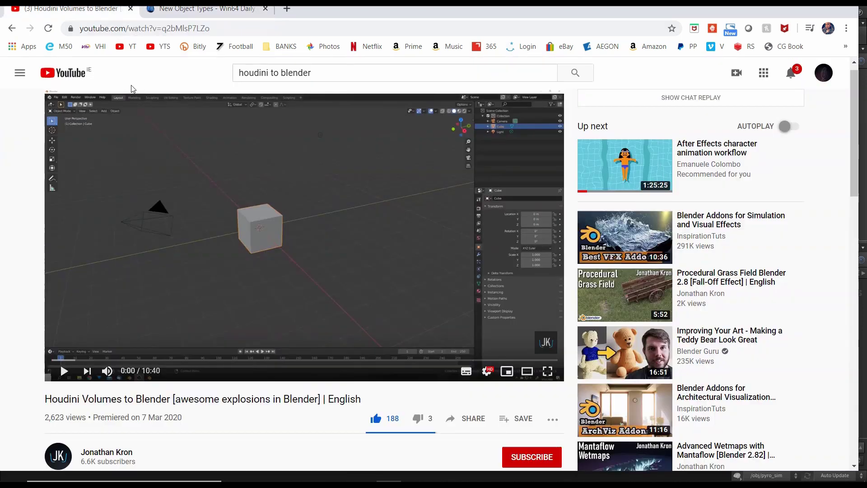
left_click(210, 13)
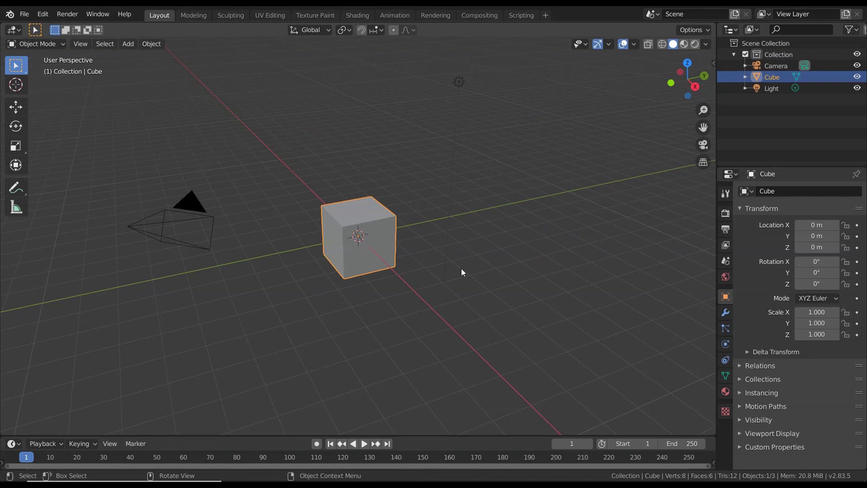
Step: Replace the default cube in Blender with an imported OpenVDB sequence, pyro_1.vdb to pyro_48.vdb, from the sim folder on the Desktop
key("x")
left_click(344, 252)
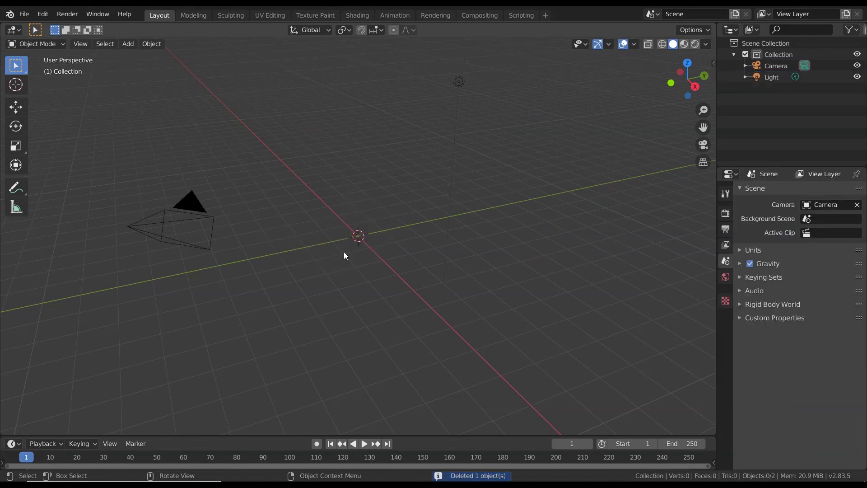
key("shift+a")
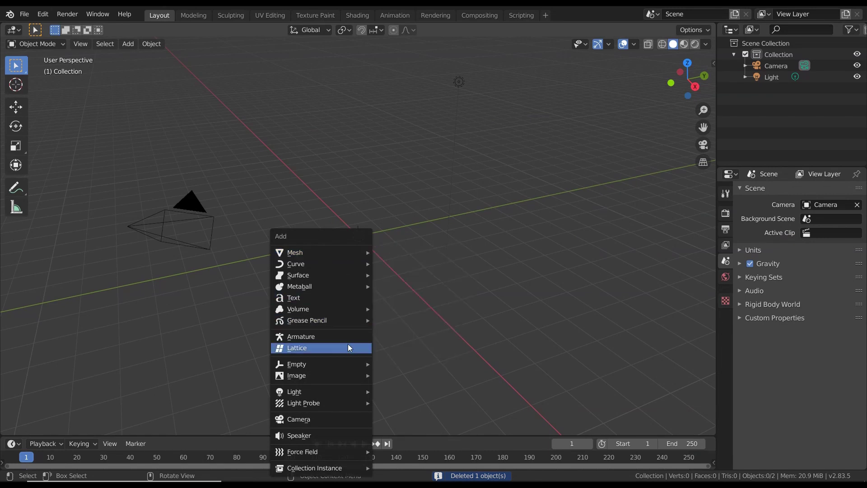
mouse_move(348, 309)
left_click(389, 310)
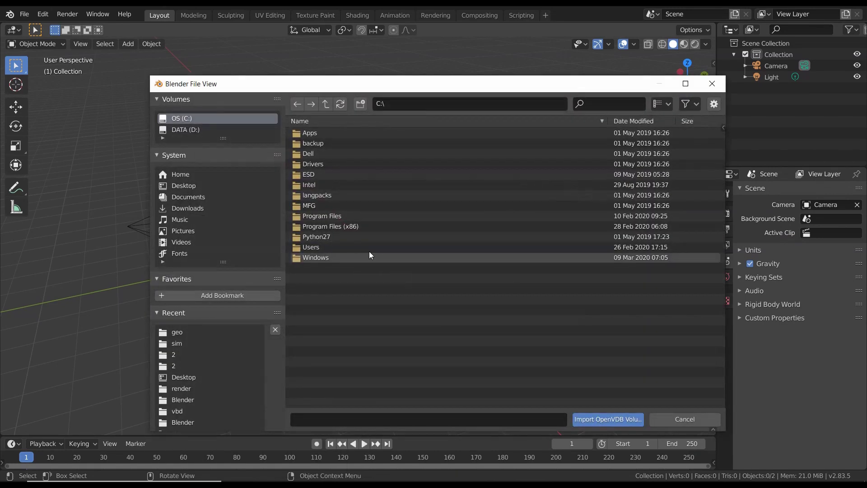
left_click(172, 185)
double_click(311, 185)
left_click(318, 132)
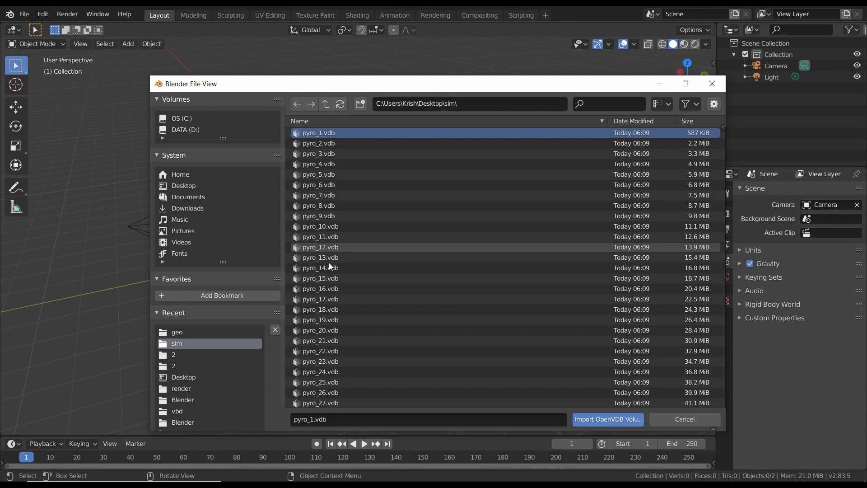
scroll(318, 248, "down", 7)
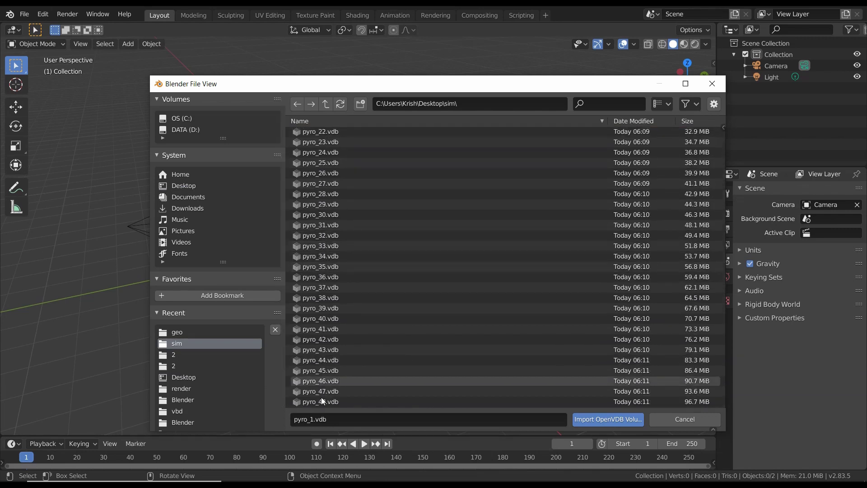
left_click(322, 401, "shift")
left_click(576, 419)
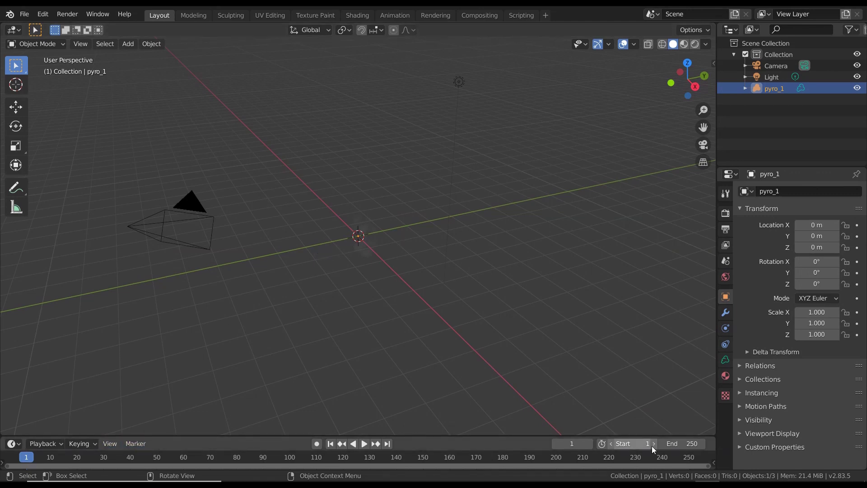
Step: Set the scene's end frame to 48 and fit the timeline view to the whole frame range
left_click(687, 445)
type("48")
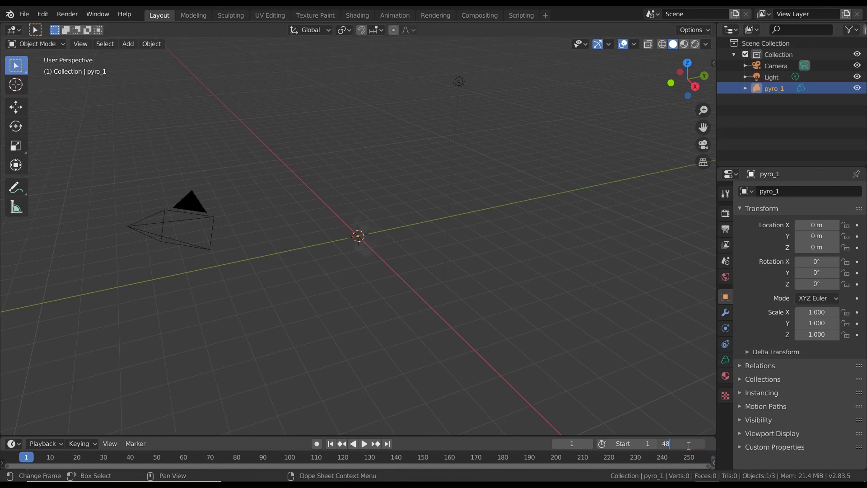
key("Return")
left_click(110, 443)
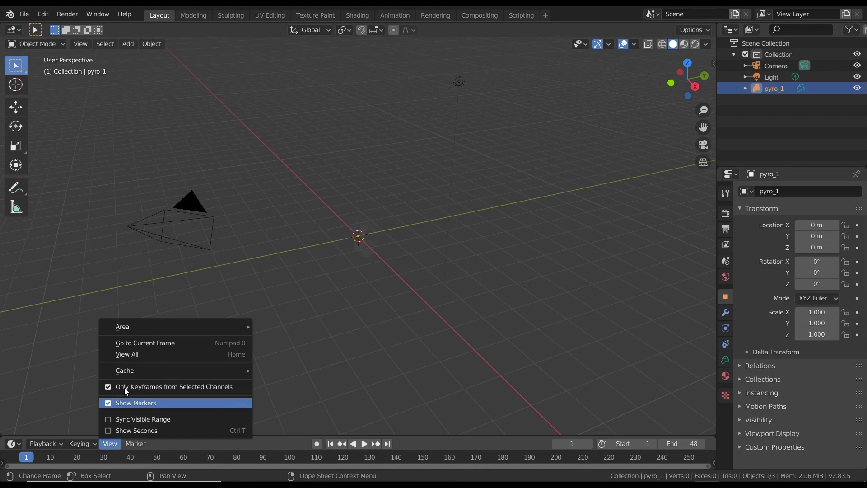
left_click(138, 355)
Step: Play and scrub the imported volume sequence, stopping at frame 19
key("space")
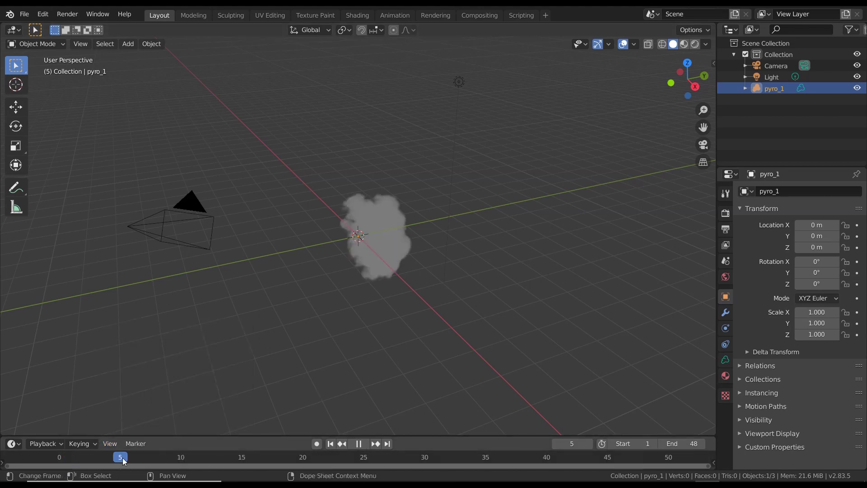
left_click_drag(202, 457, 289, 463)
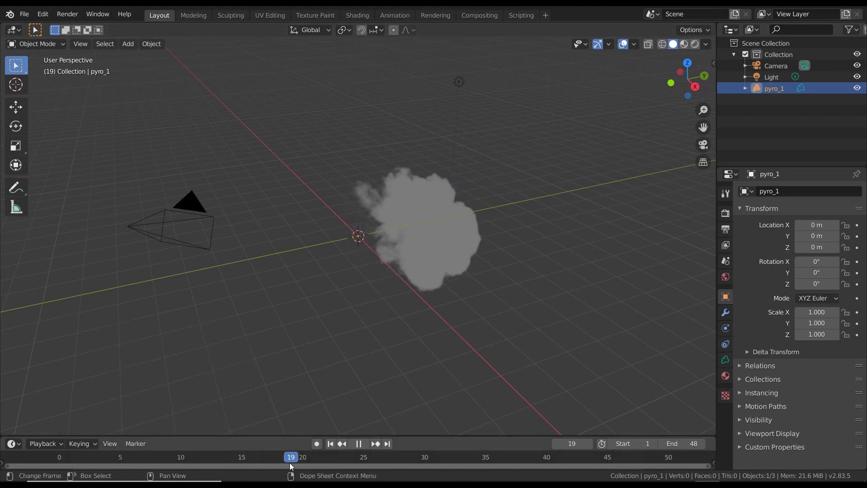
key("space")
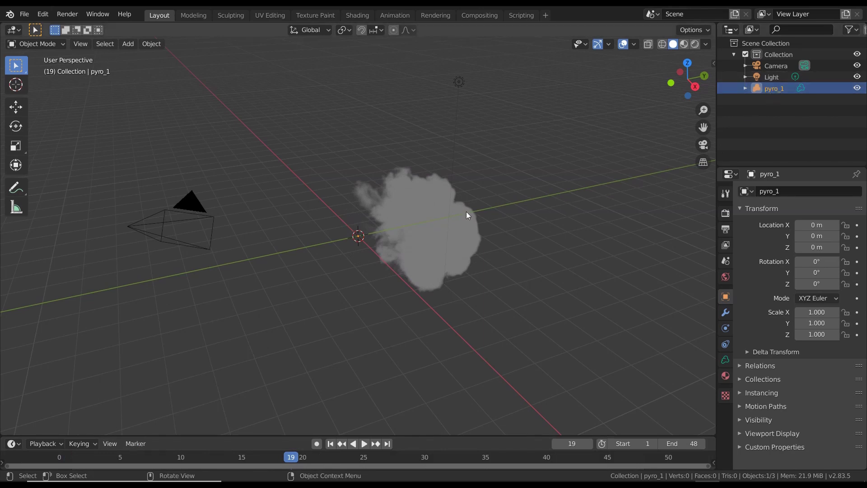
Step: Rotate the pyro_1 volume 90° about the global X axis so it stands upright
key("r")
type("x")
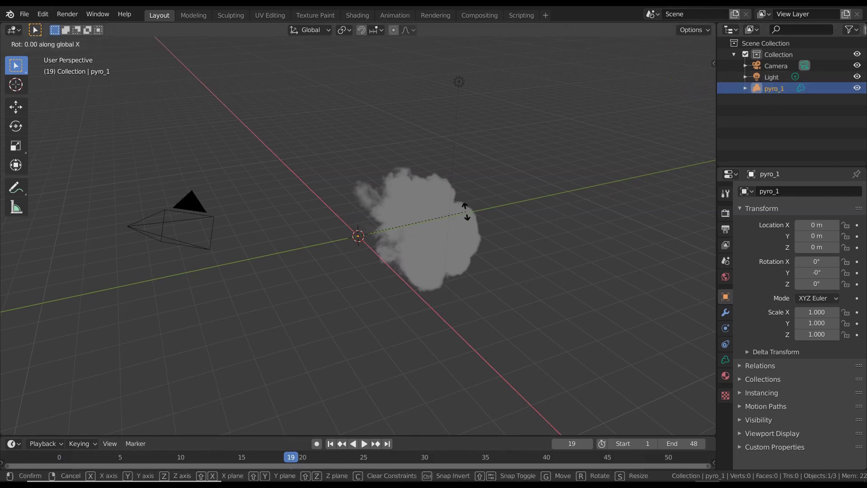
type("90")
key("Return")
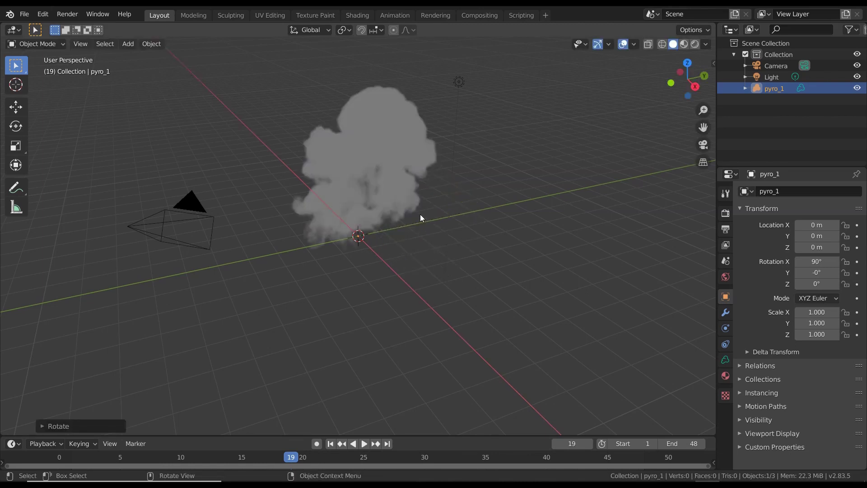
Step: Preview the rotated smoke animation, stop at frame 20, and inspect the plume from a low side angle
mouse_move(358, 235)
middle_mouse_down()
mouse_move(406, 228)
mouse_move(349, 237)
mouse_move(311, 228)
mouse_move(376, 242)
mouse_move(349, 240)
middle_mouse_up()
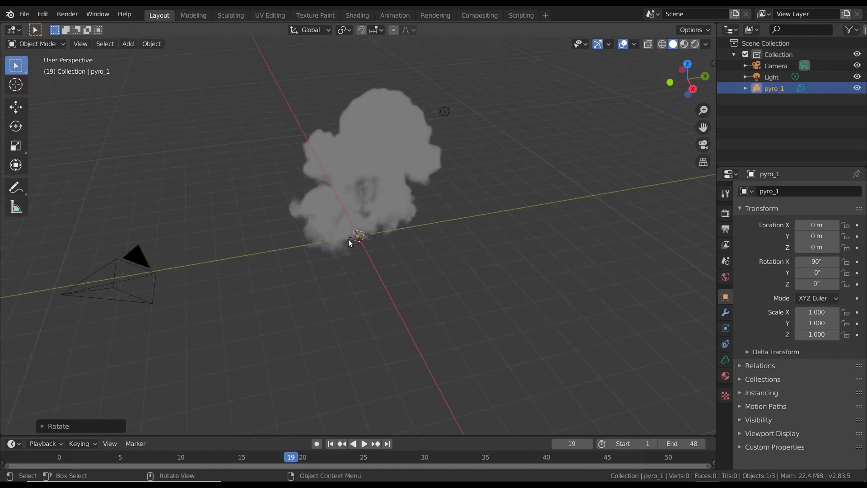
left_click_drag(269, 455, 167, 456)
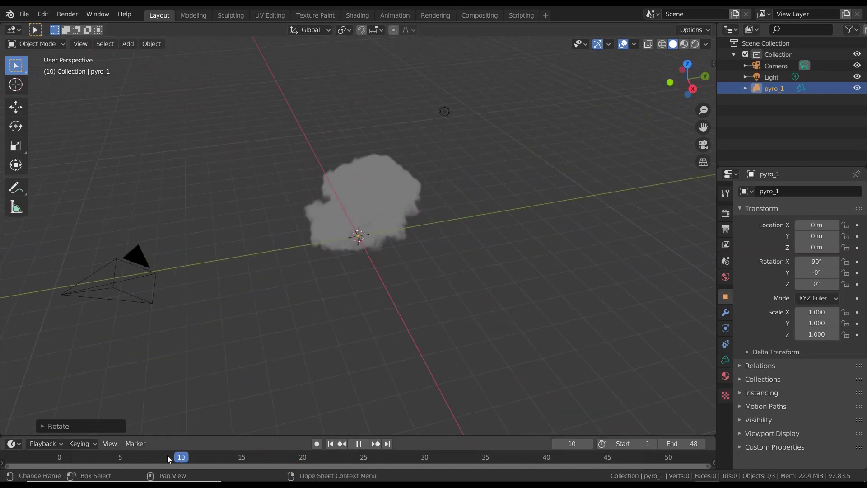
key("space")
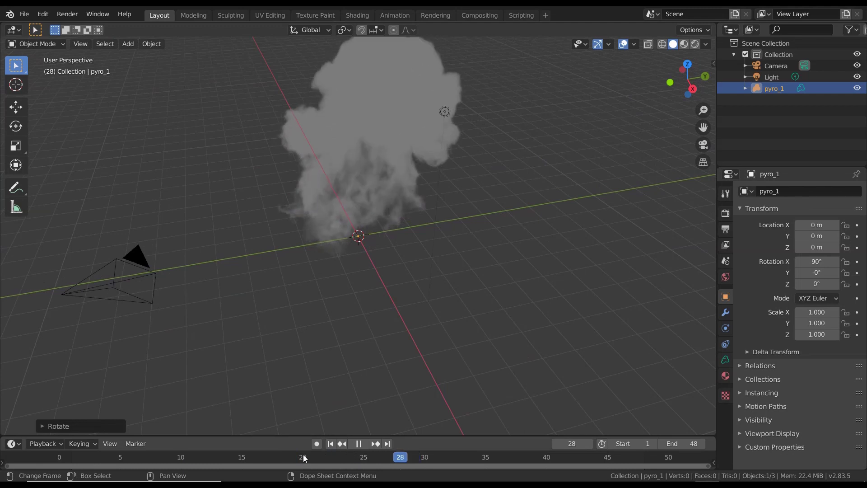
key("Escape")
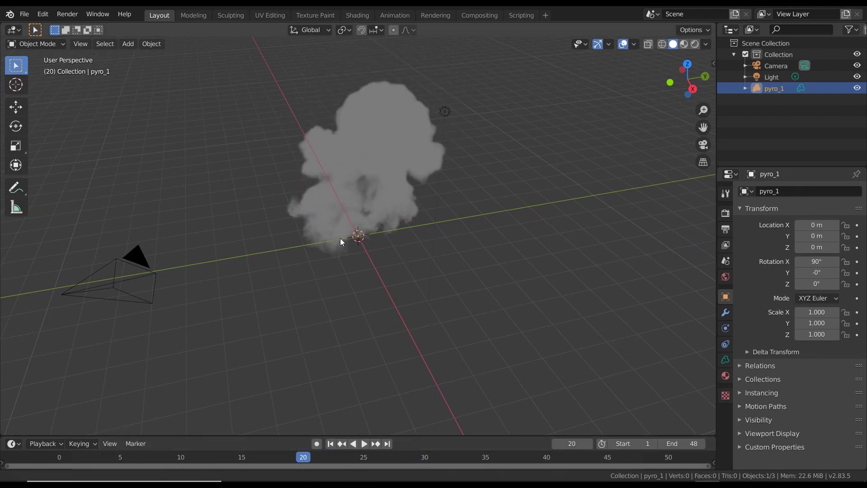
middle_click_drag(341, 239, 316, 263)
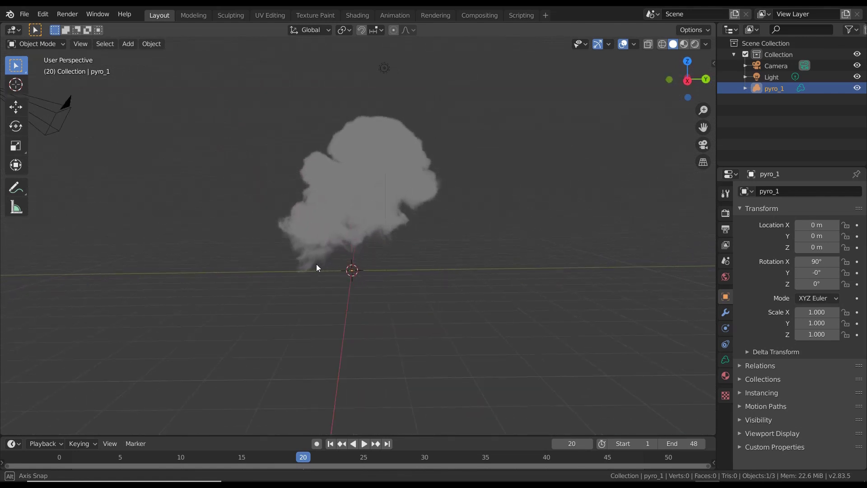
scroll(346, 268, "down", 2)
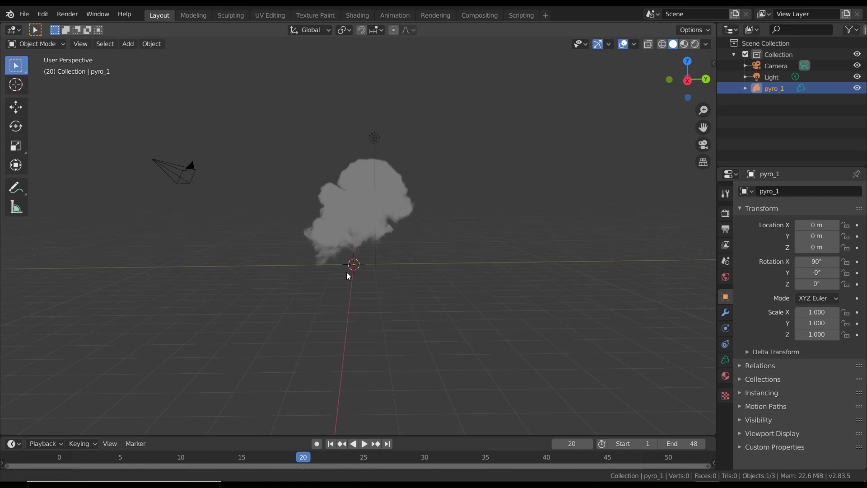
Step: Change the scene's point light to a Sun light
left_click(373, 139)
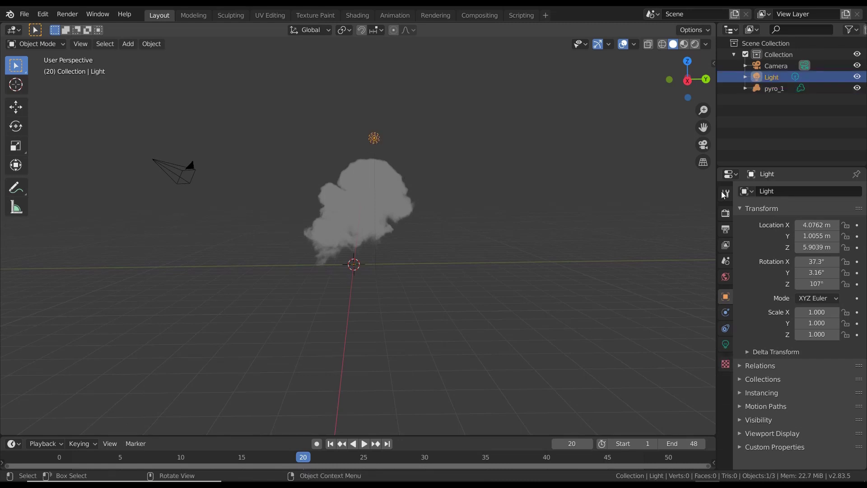
left_click(725, 327)
left_click(725, 345)
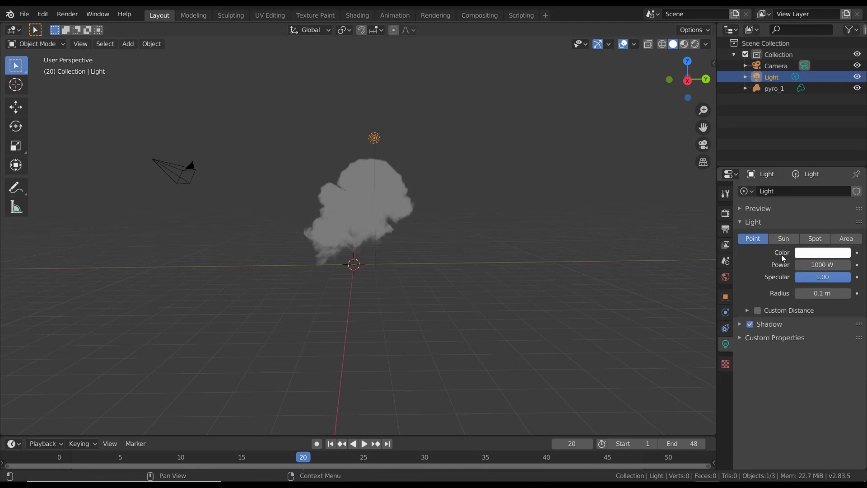
left_click(784, 238)
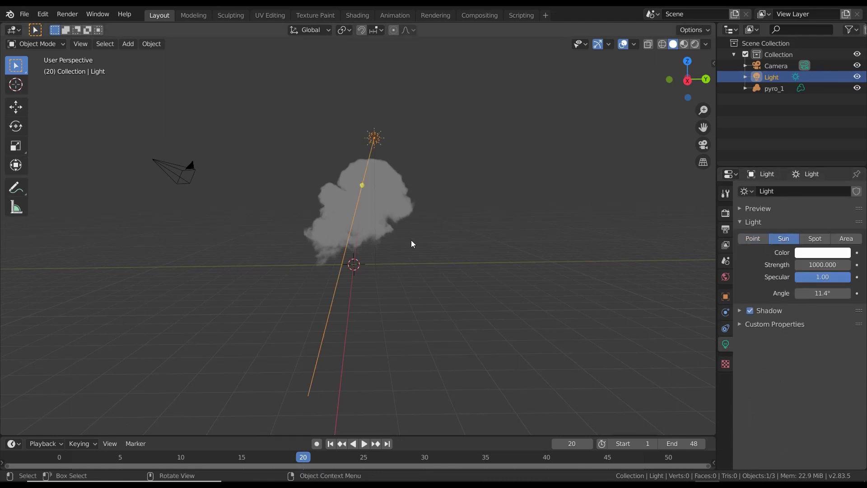
Step: Rotate the sun light and move it about -21 m along global X so its beam slants down through the smoke
key("r")
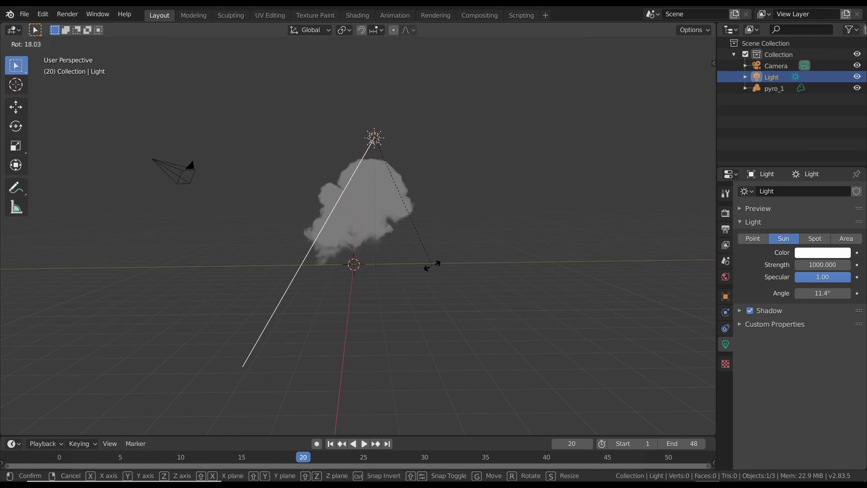
left_click(433, 267)
middle_click_drag(454, 295, 500, 287)
key("g")
key("x")
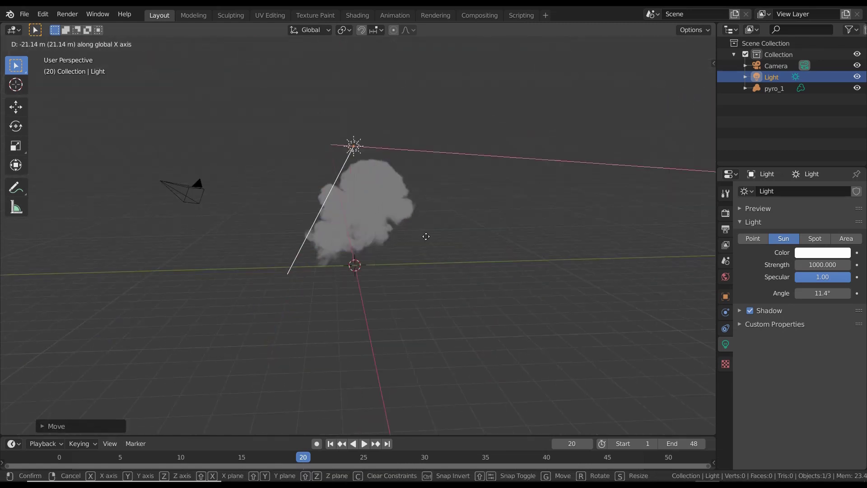
left_click(427, 236)
middle_click_drag(426, 236, 345, 265)
key("r")
left_click(364, 285)
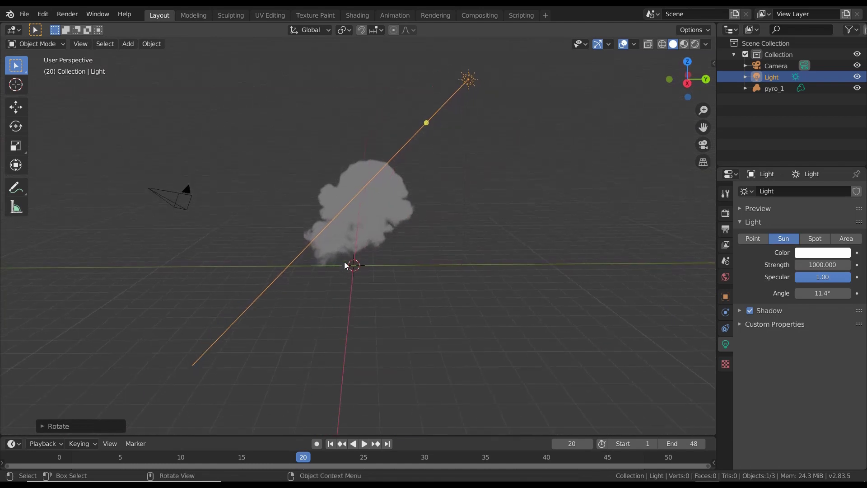
Step: Switch the viewport to look through the active camera
left_click(80, 44)
mouse_move(167, 156)
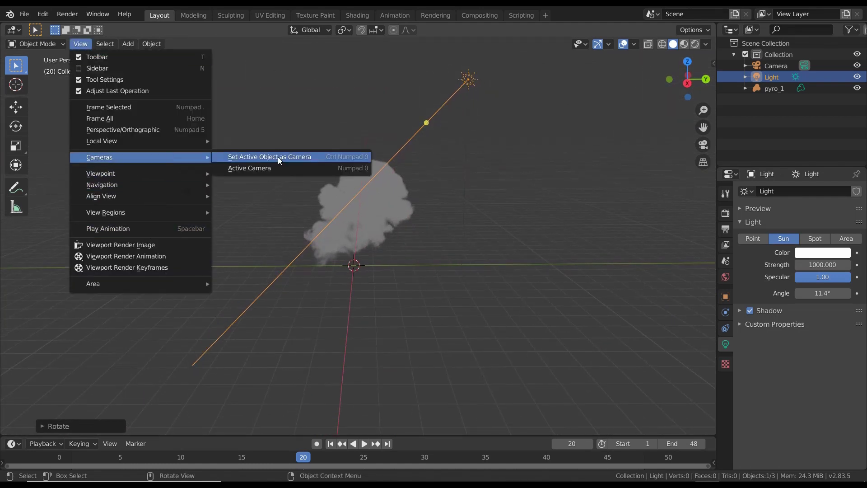
left_click(278, 168)
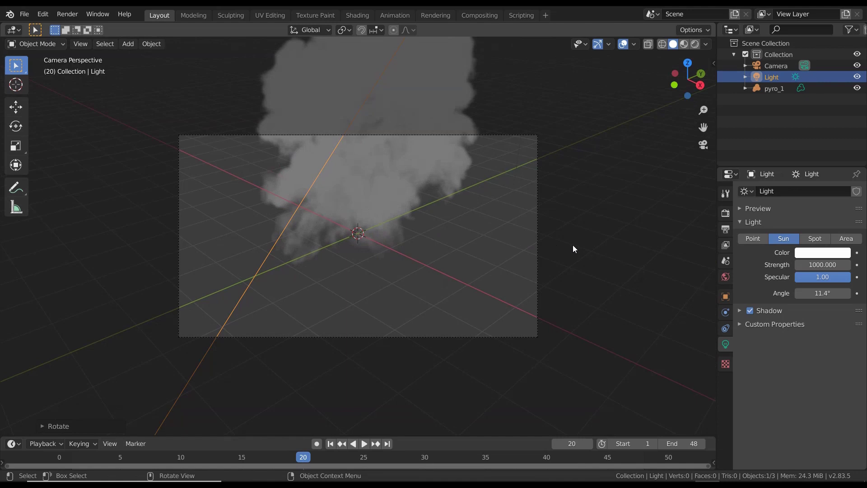
Step: Lock the camera to the view and reframe it to a low, more distant side shot containing the whole smoke plume
key("n")
left_click(708, 111)
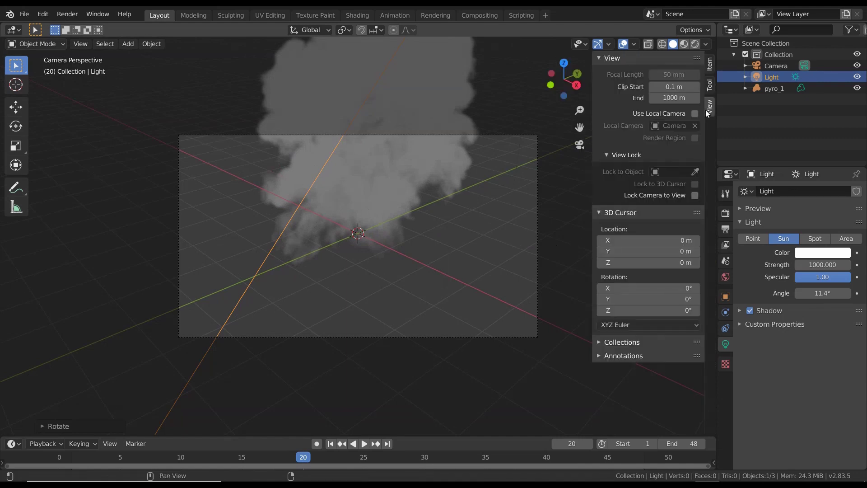
left_click(695, 195)
key("n")
scroll(381, 237, "down", 5)
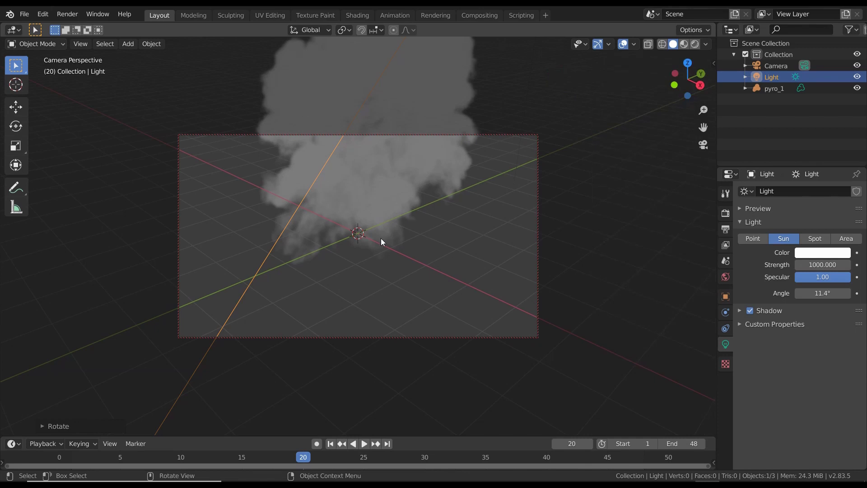
middle_click_drag(384, 261, 367, 227)
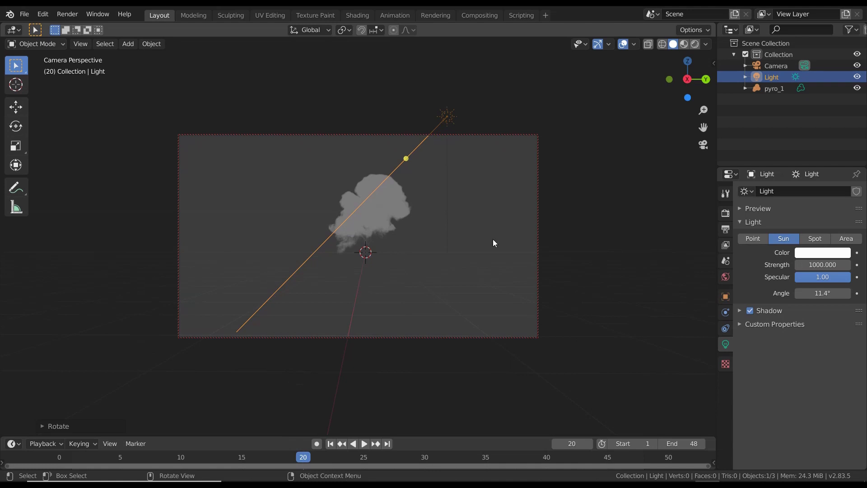
Step: Unlock the camera from the viewport navigation to keep the new framing
key("n")
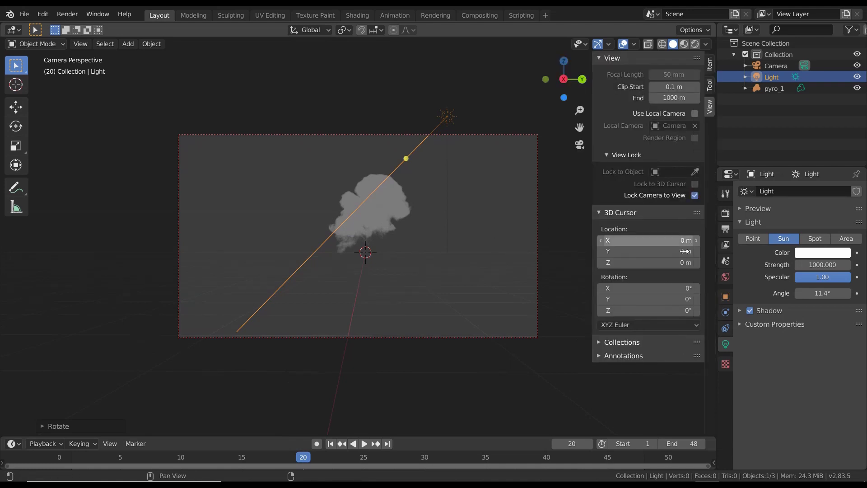
left_click(694, 196)
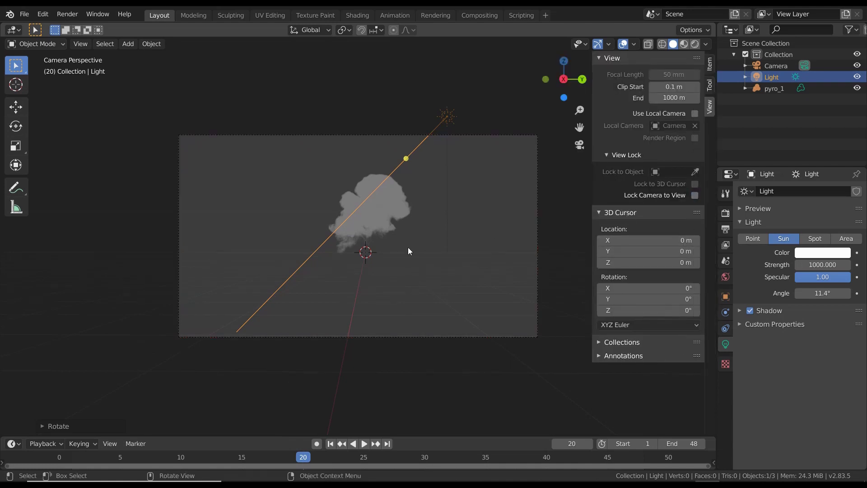
key("n")
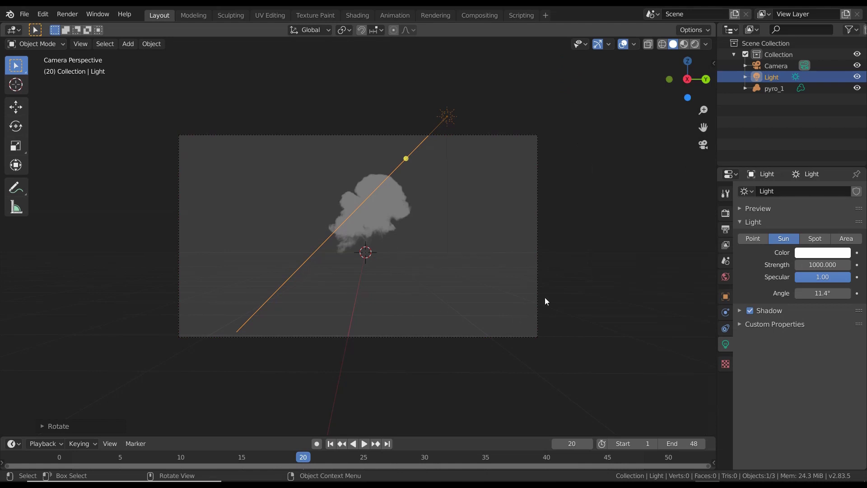
Step: Select the pyro_1 volume and reload its OpenVDB file by reconfirming the existing file path
left_click(766, 89)
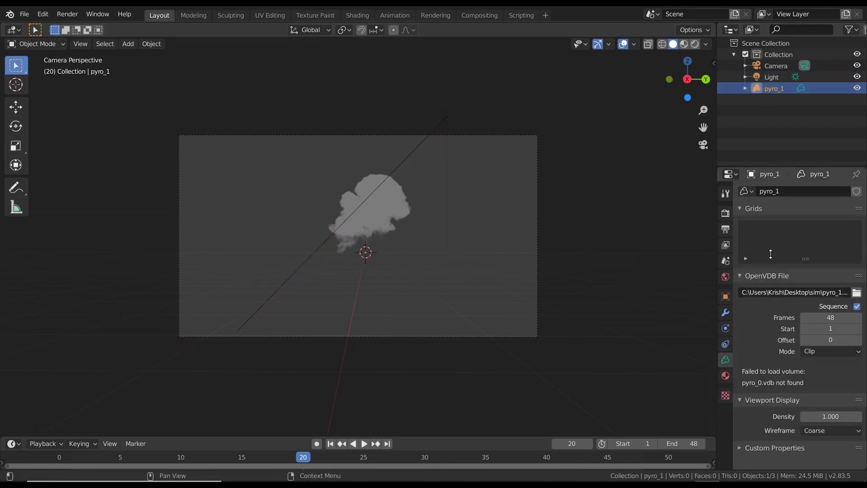
left_click(815, 293)
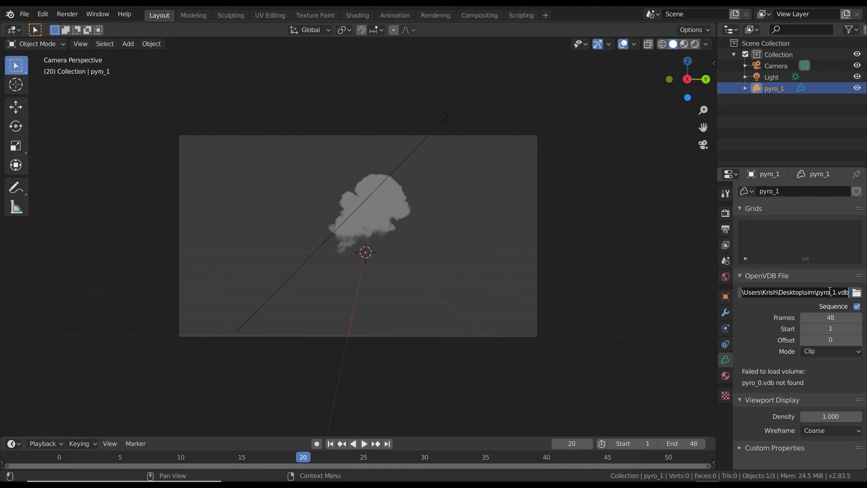
key("Return")
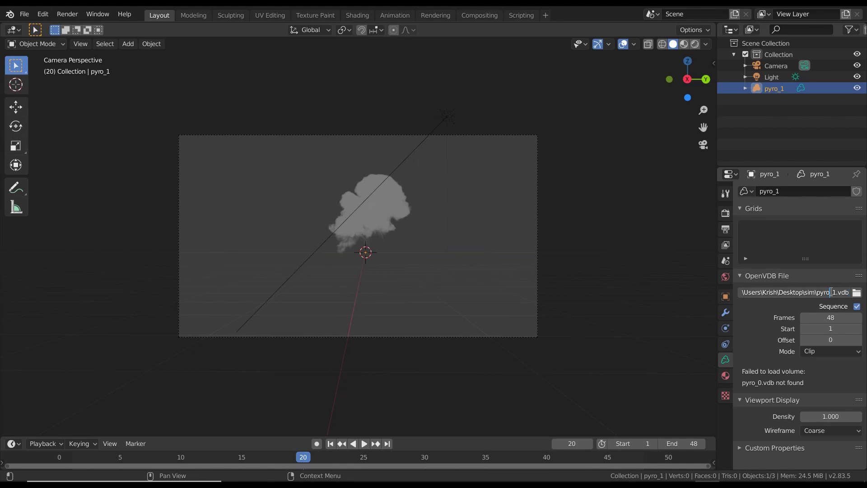
key("Return")
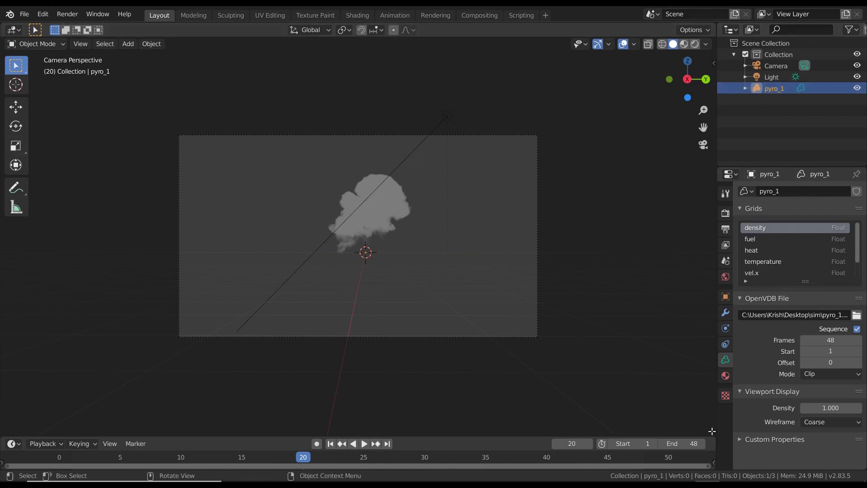
Step: Split the 3D viewport into two side-by-side areas and turn one of them into a Shader Editor
left_click_drag(711, 430, 345, 424)
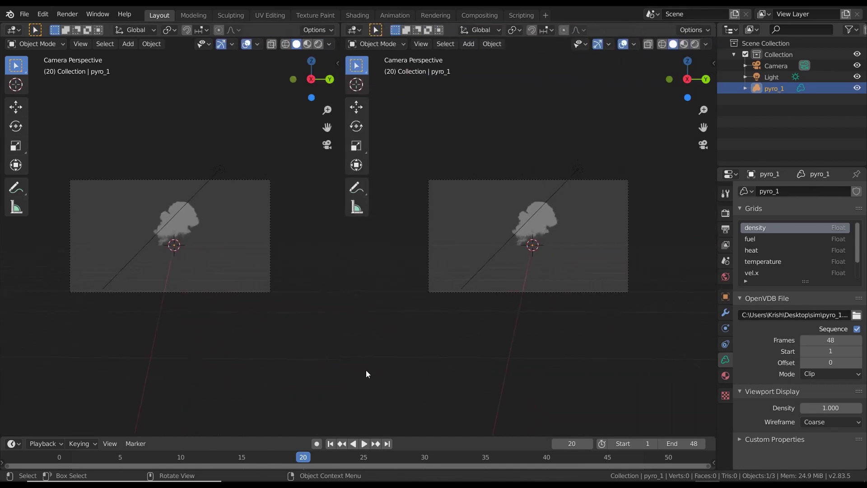
left_click(19, 30)
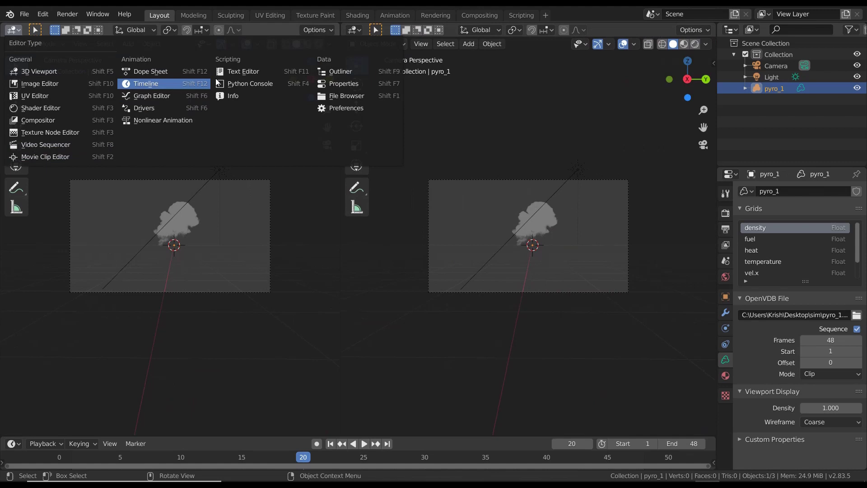
left_click(33, 107)
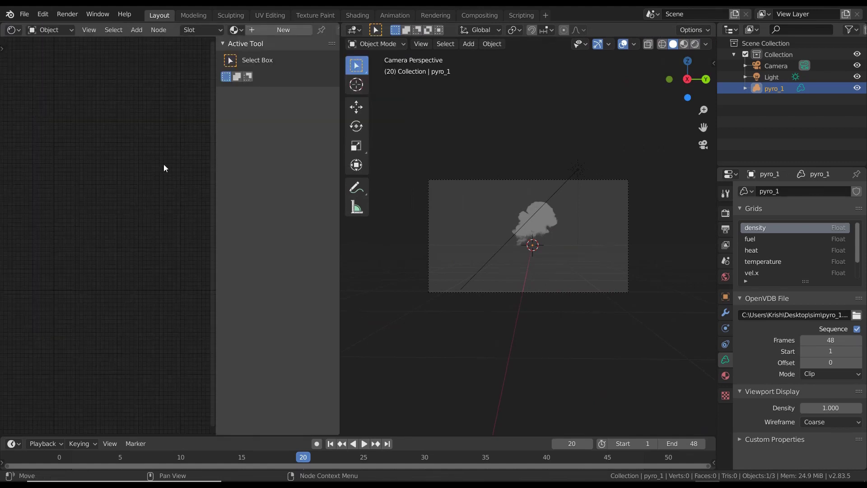
Step: Create a new material for the pyro_1 volume and set its Principled Volume density to 20
left_click(272, 32)
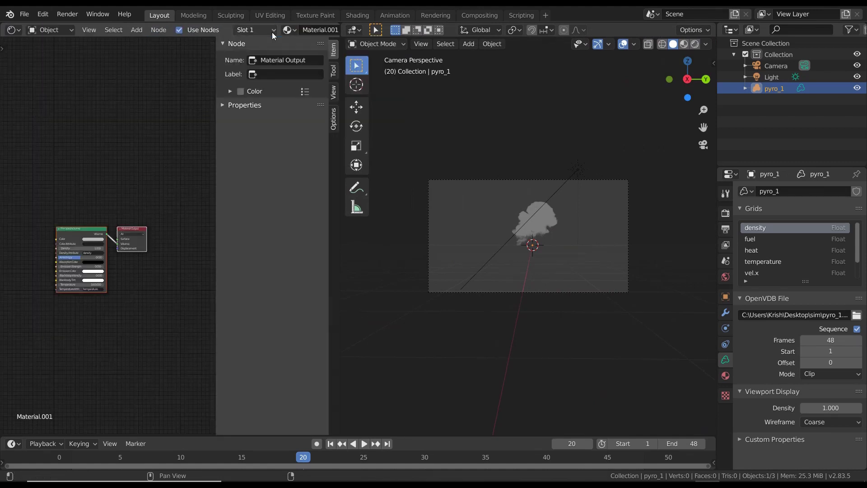
scroll(99, 243, "up", 2)
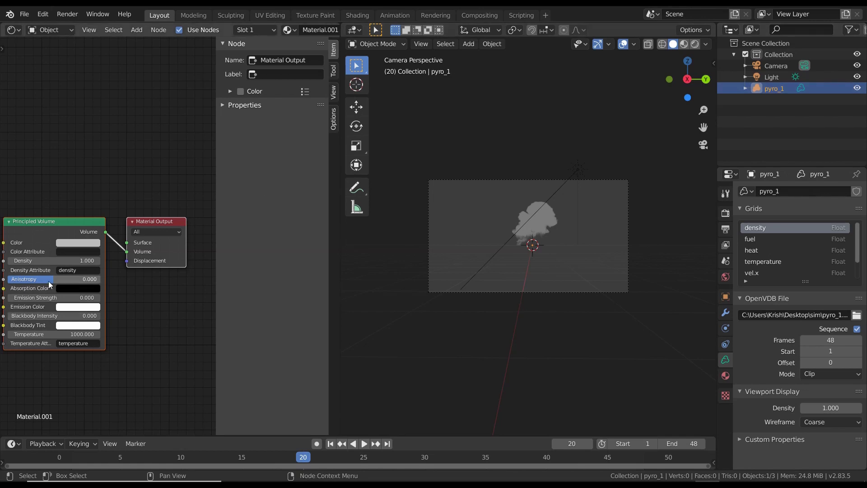
scroll(50, 282, "up", 1)
middle_click_drag(56, 182, 94, 176)
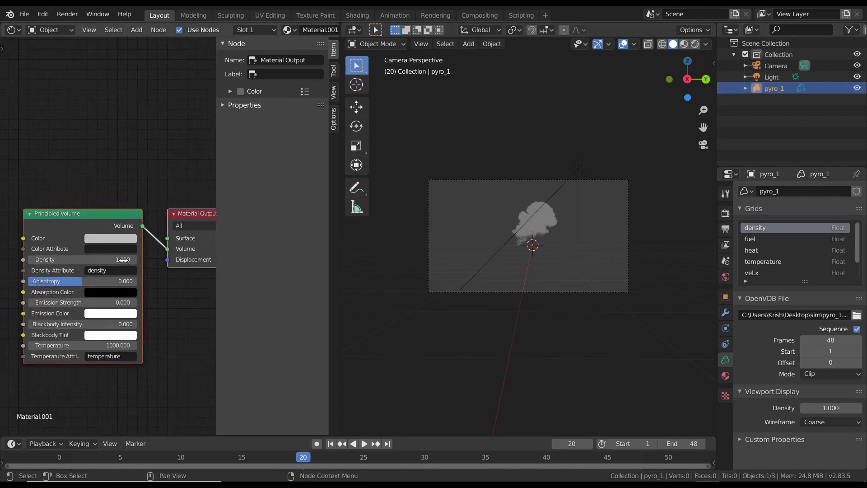
left_click(108, 249)
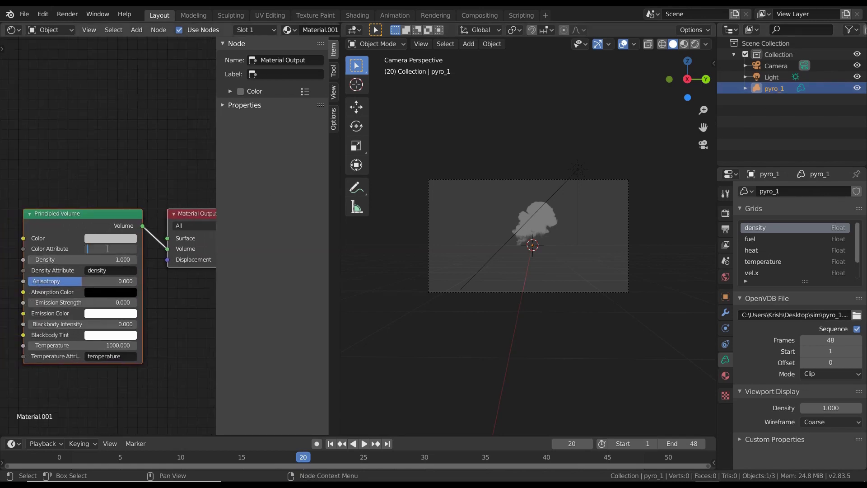
left_click(60, 260)
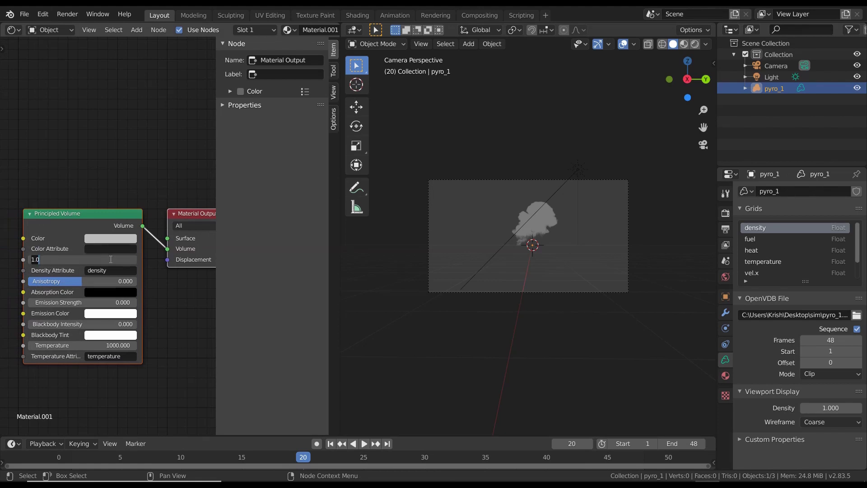
type("20")
key("Return")
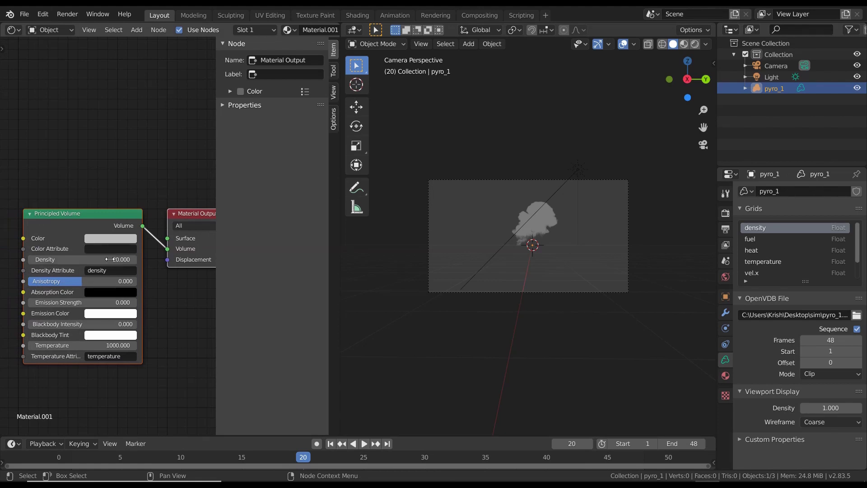
Step: Set the Principled Volume's emission strength to 1 and its blackbody intensity to 4000
left_click(97, 302)
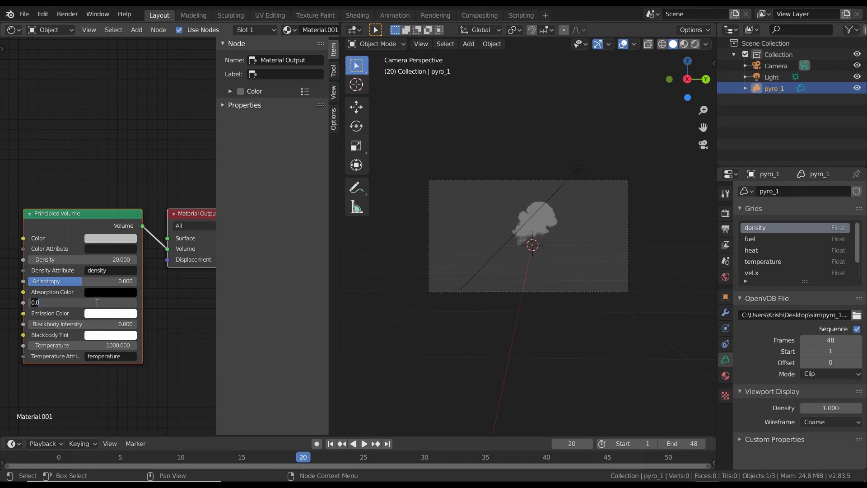
type("1")
key("Return")
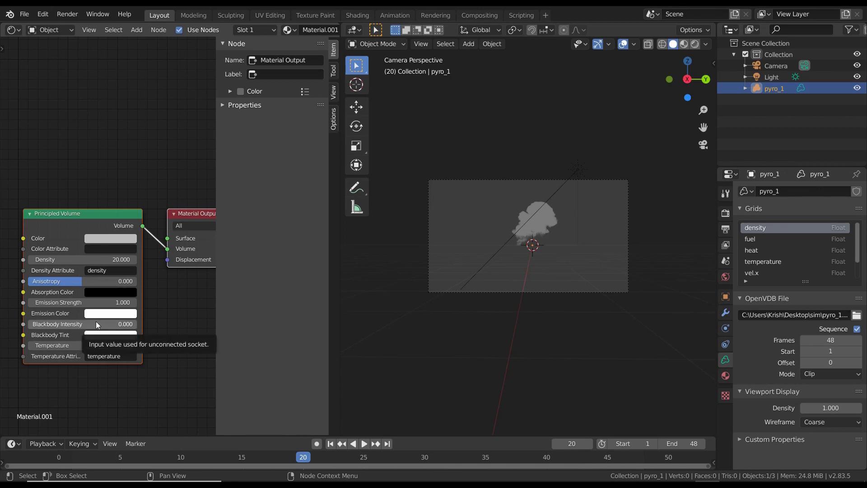
left_click(96, 324)
type("4000")
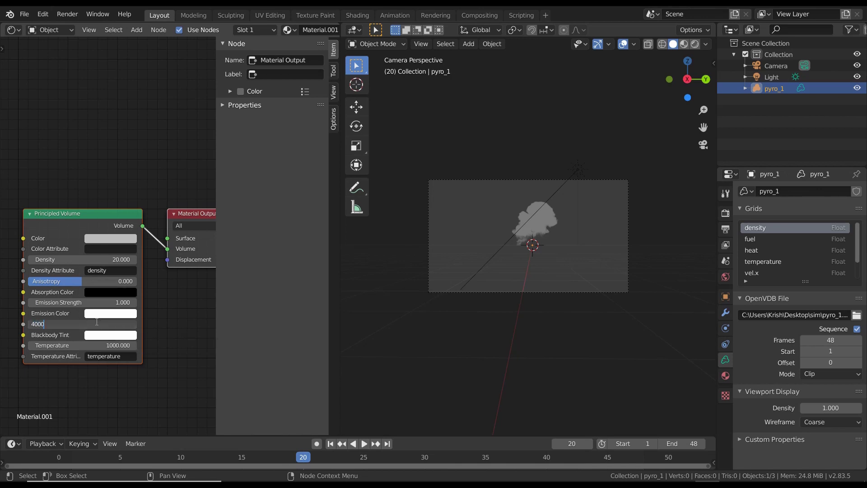
key("Return")
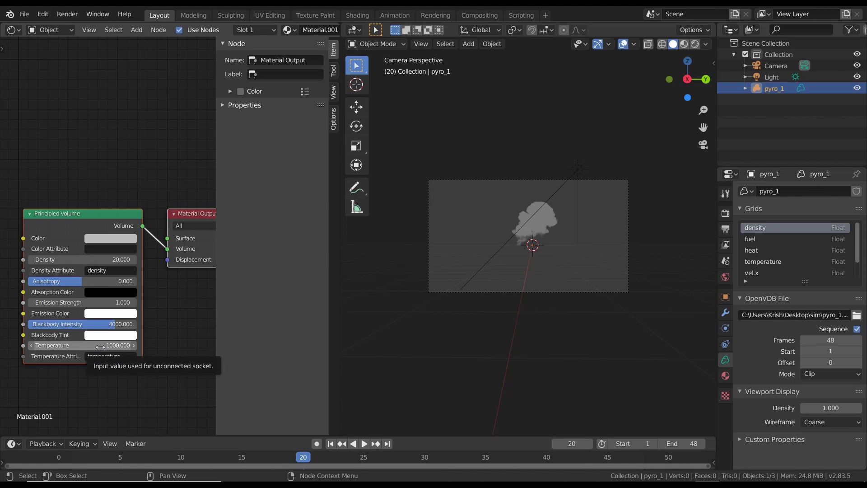
Step: Set the Principled Volume's temperature to 4000 and its temperature attribute to heat
left_click(101, 346)
type("4000")
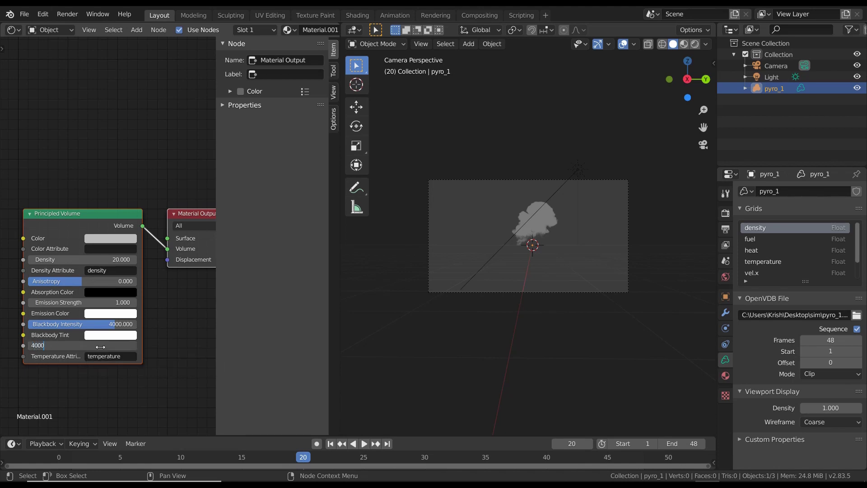
key("Return")
left_click(103, 355)
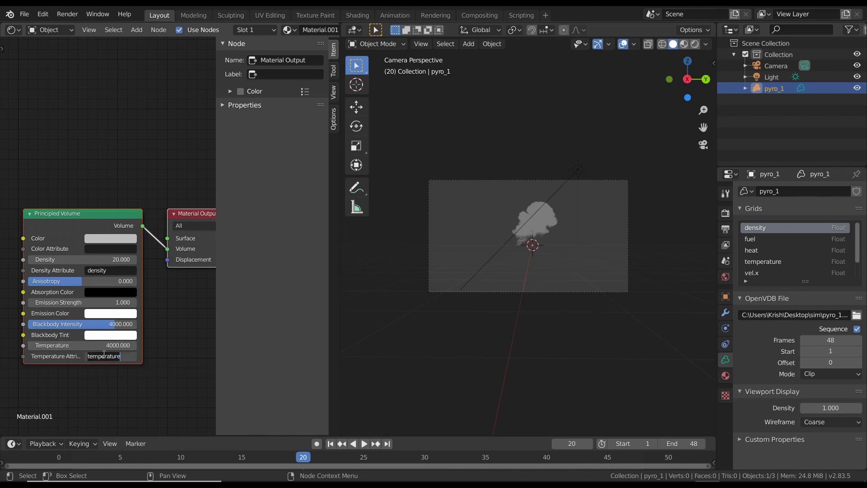
key("ctrl+a")
type("heat")
key("Return")
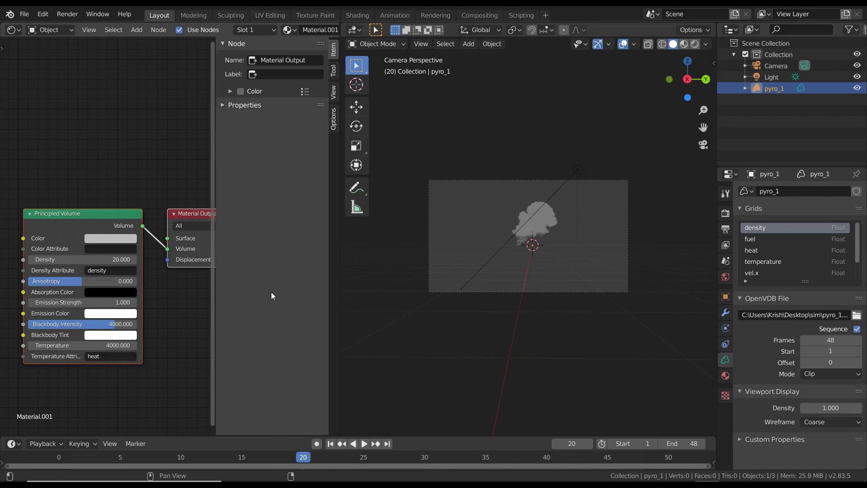
Step: Set the render engine to Cycles and the render device to GPU Compute
left_click(725, 192)
left_click(725, 214)
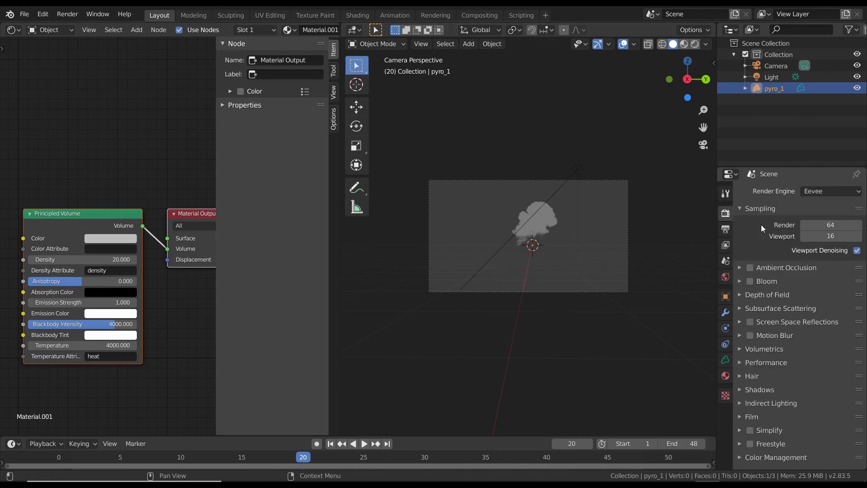
left_click(819, 191)
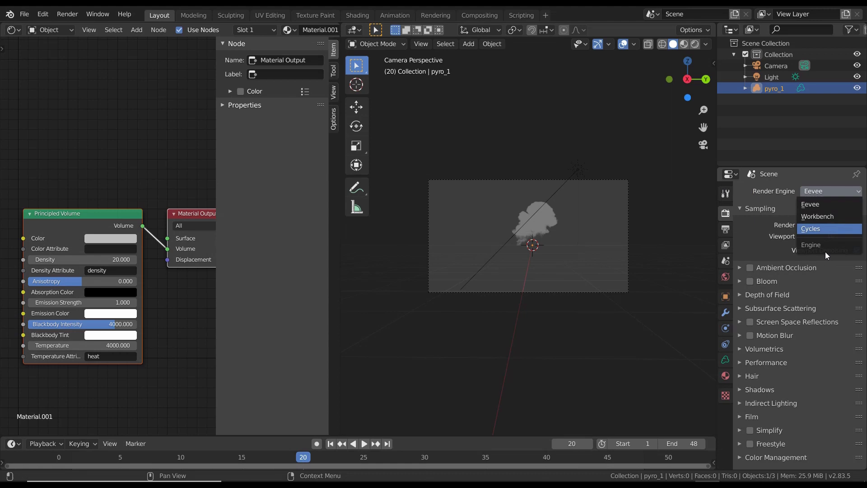
left_click(829, 229)
left_click(823, 224)
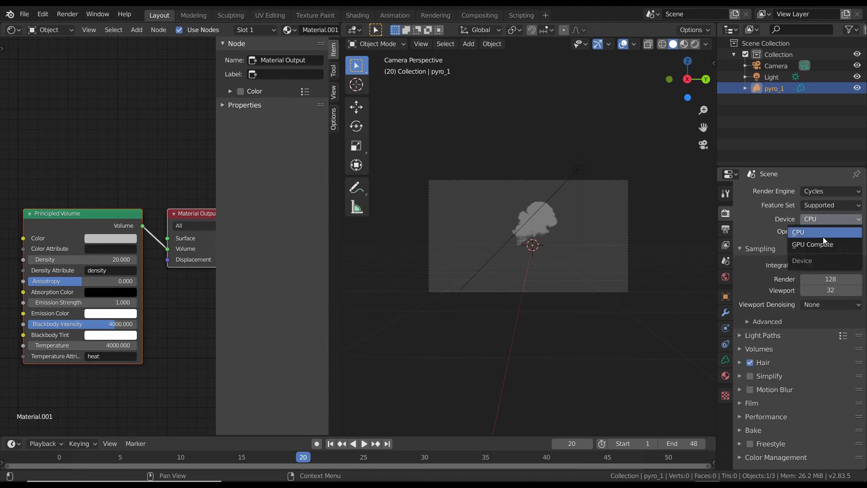
left_click(820, 247)
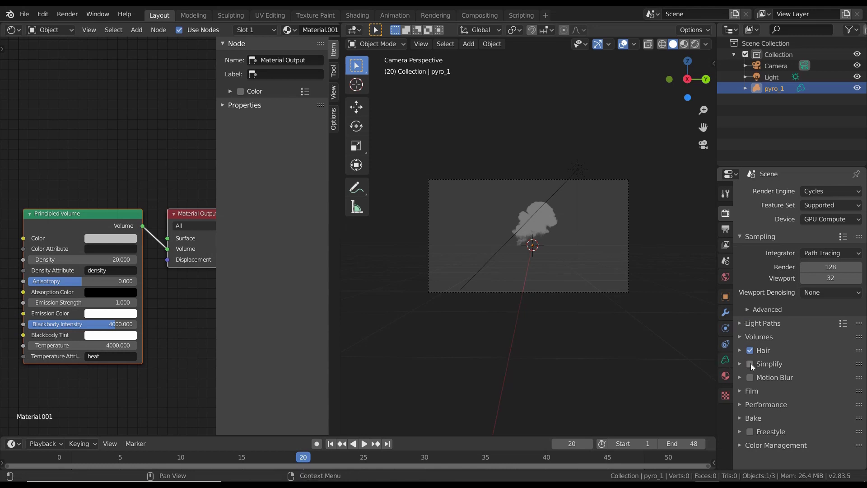
Step: Set the render output's file format to OpenEXR MultiLayer
left_click(725, 230)
scroll(748, 348, "down", 2)
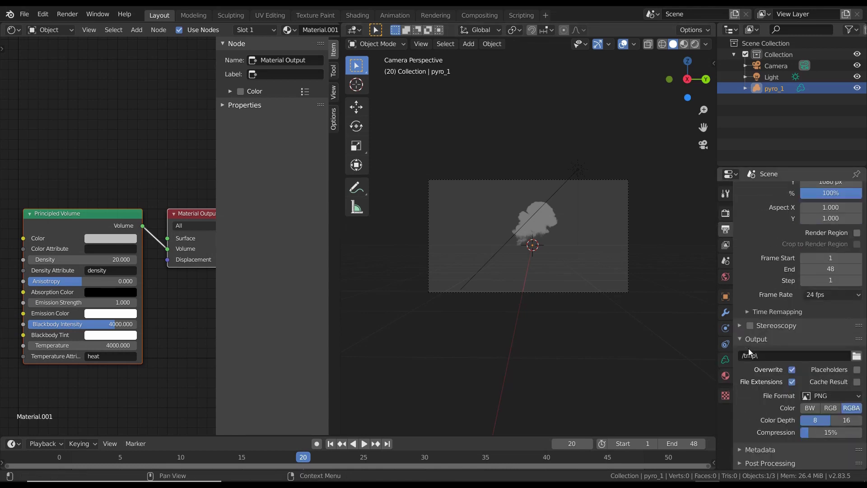
left_click(845, 397)
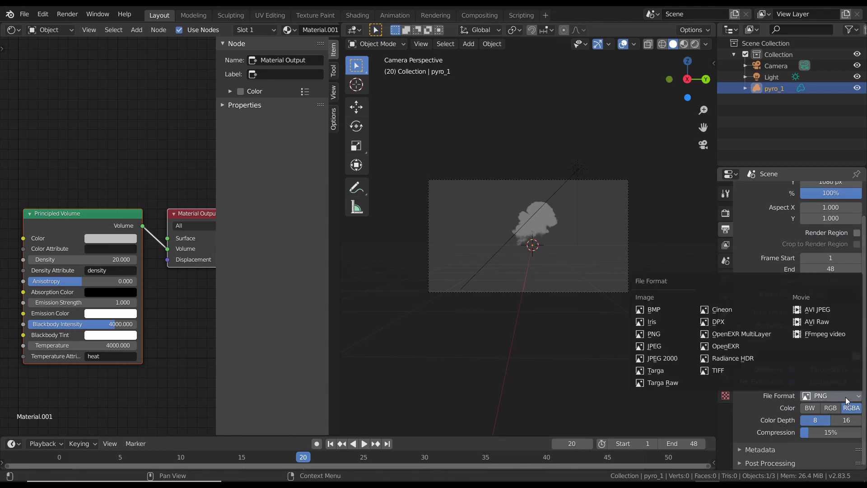
left_click(765, 337)
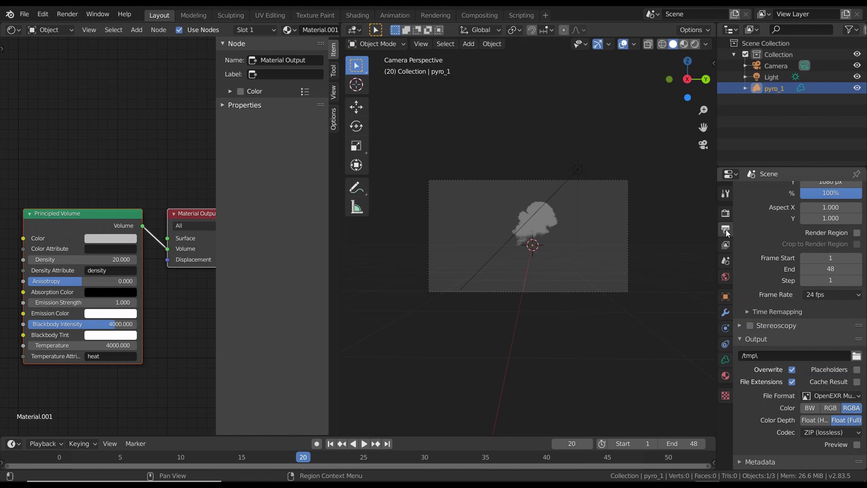
scroll(787, 421, "down", 1)
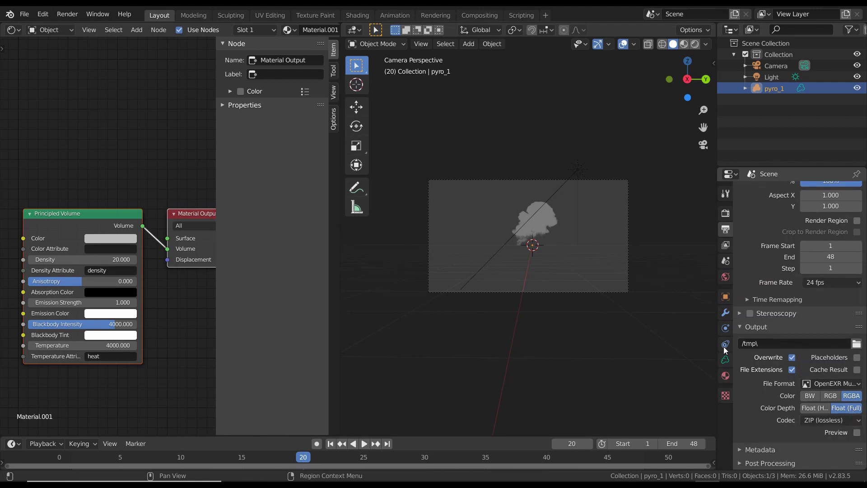
Step: Enable the direct volume light pass and the emission pass for the view layer
left_click(726, 244)
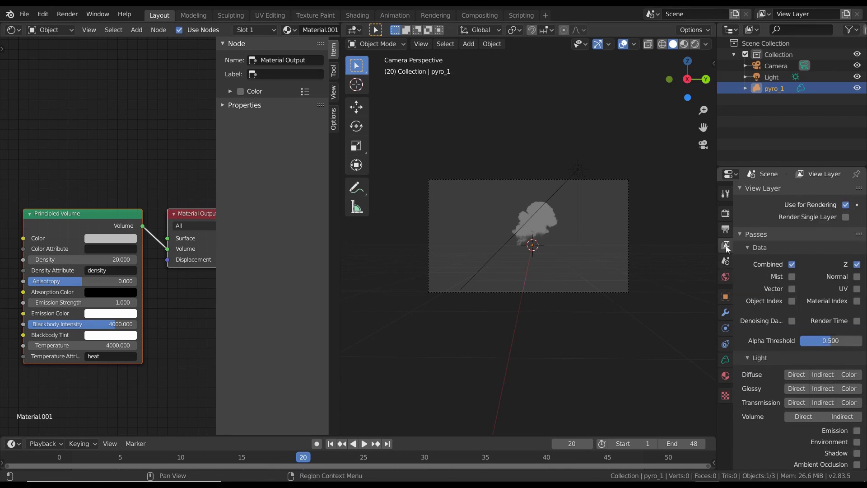
scroll(782, 332, "down", 3)
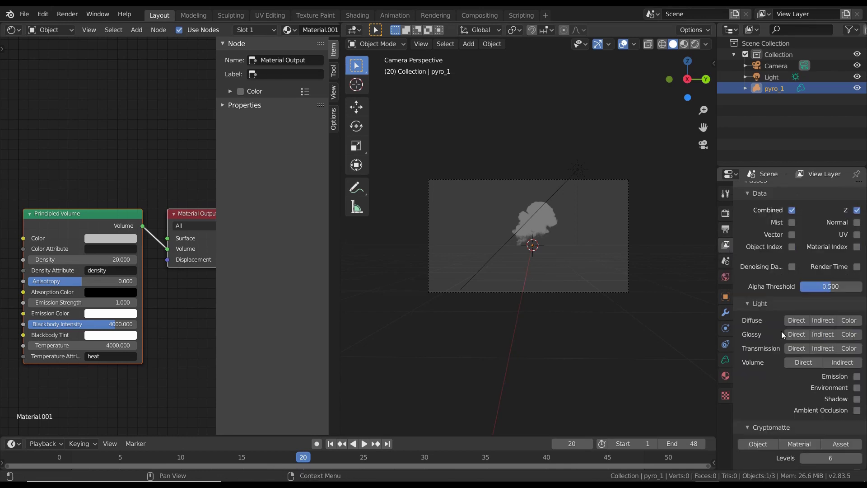
scroll(774, 336, "down", 3)
left_click(811, 308)
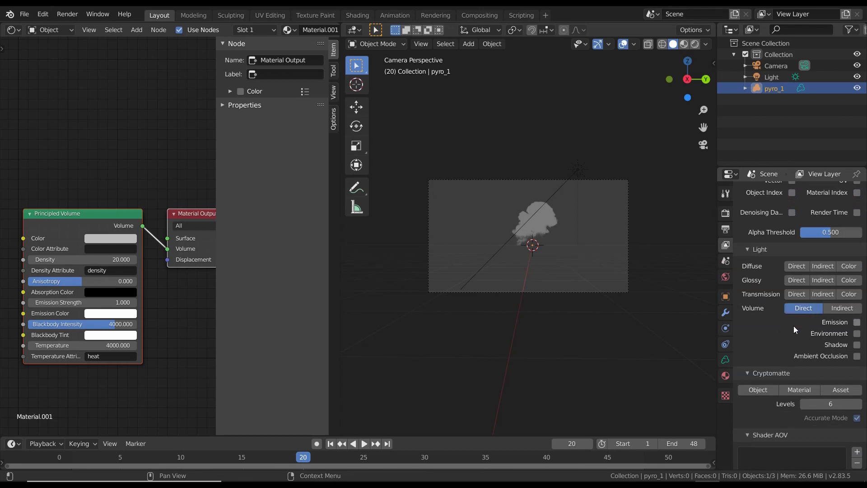
left_click(857, 322)
scroll(753, 340, "down", 3)
Step: Set the maximum volume steps in the Cycles render settings to 2048
left_click(725, 260)
left_click(726, 313)
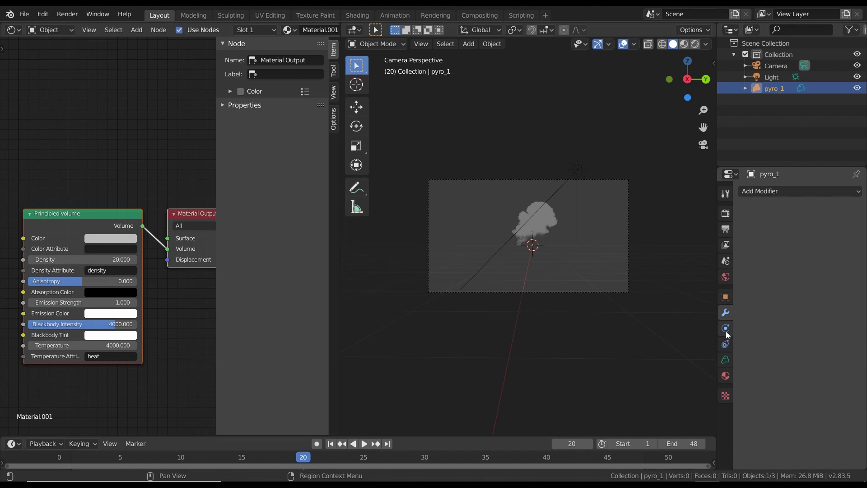
left_click(725, 375)
left_click(725, 213)
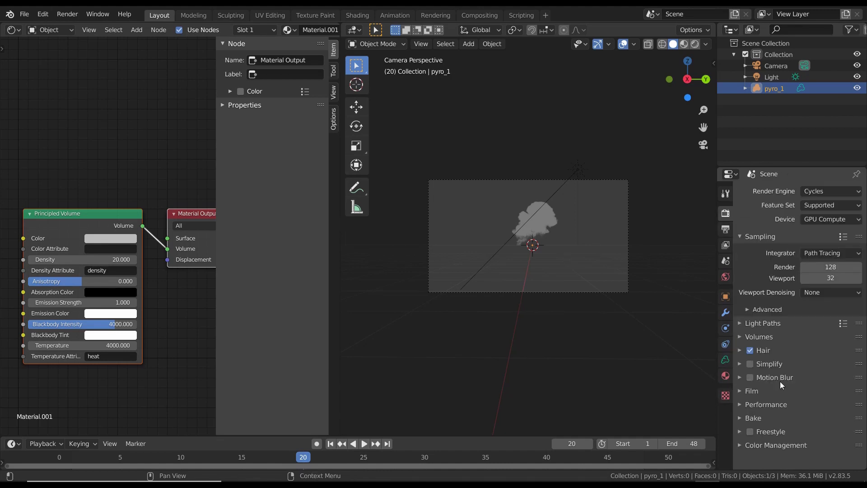
left_click(739, 336)
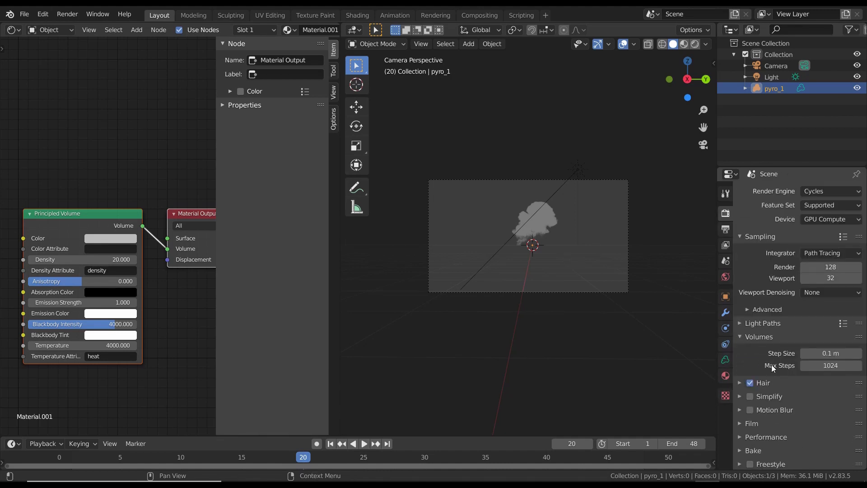
left_click(830, 365)
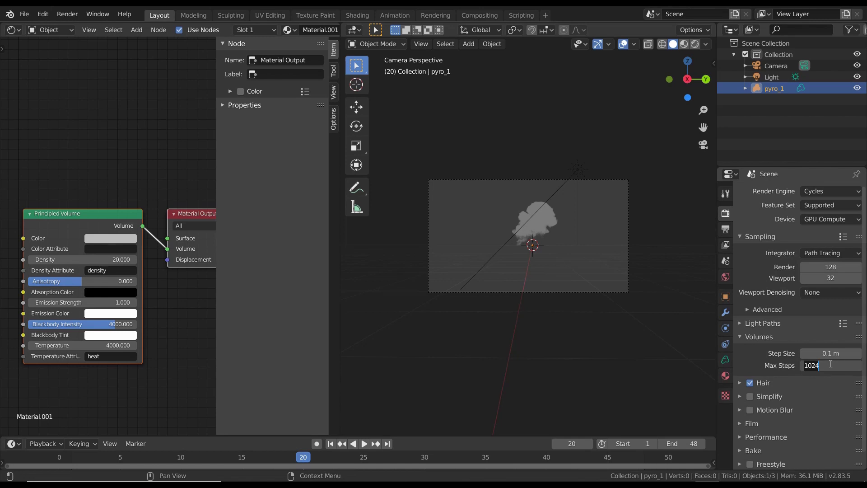
type("2048")
key("Return")
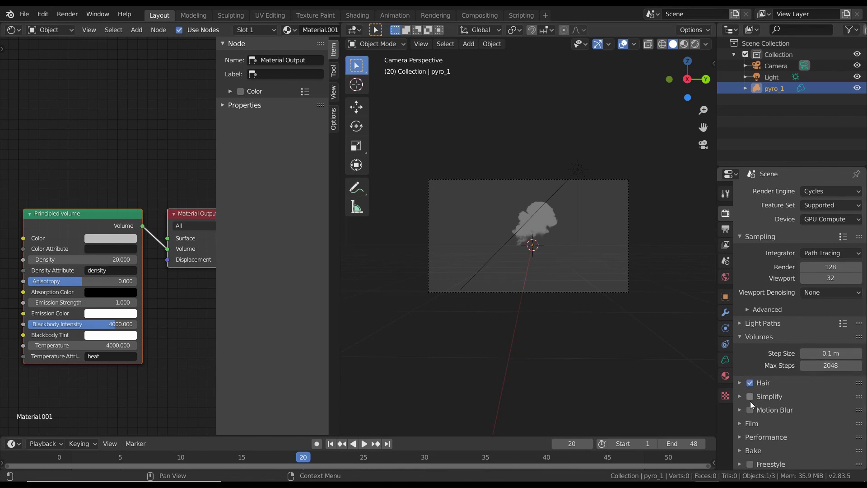
left_click(812, 365)
key("Return")
Step: Enable a transparent film background for the render
left_click(741, 427)
scroll(771, 403, "down", 5)
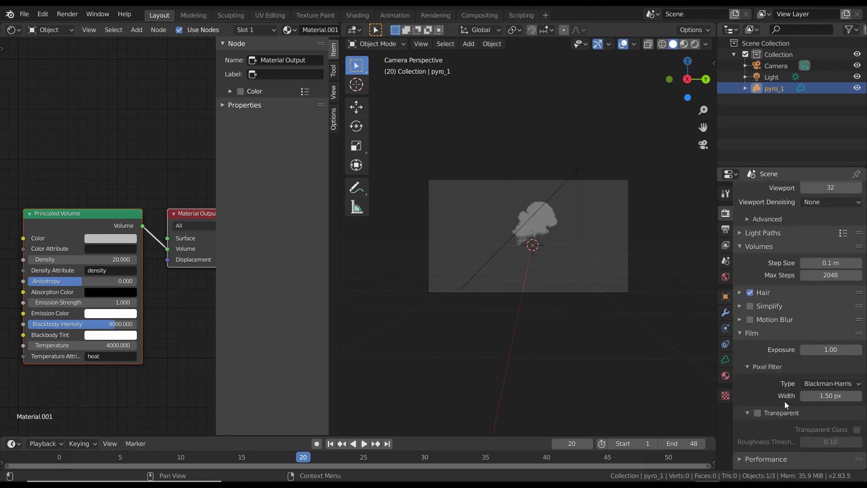
left_click(757, 413)
left_click(736, 332)
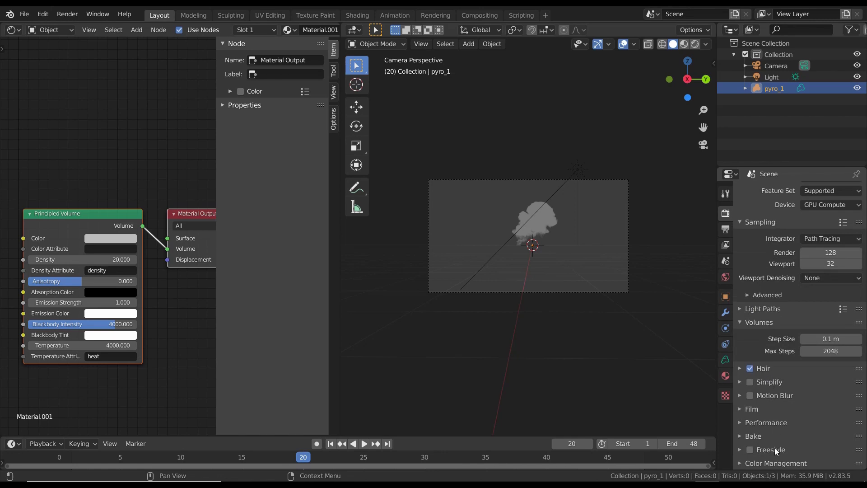
left_click(738, 464)
scroll(792, 370, "down", 5)
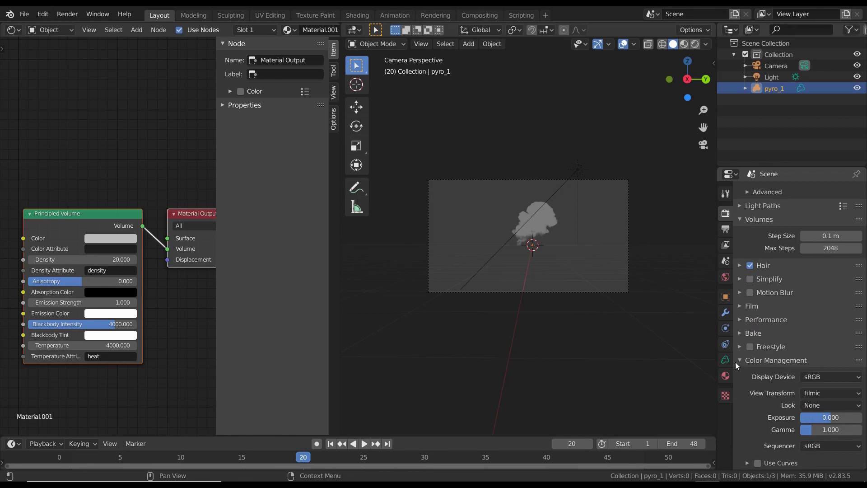
key("ctrl+Tab")
scroll(767, 271, "down", 2)
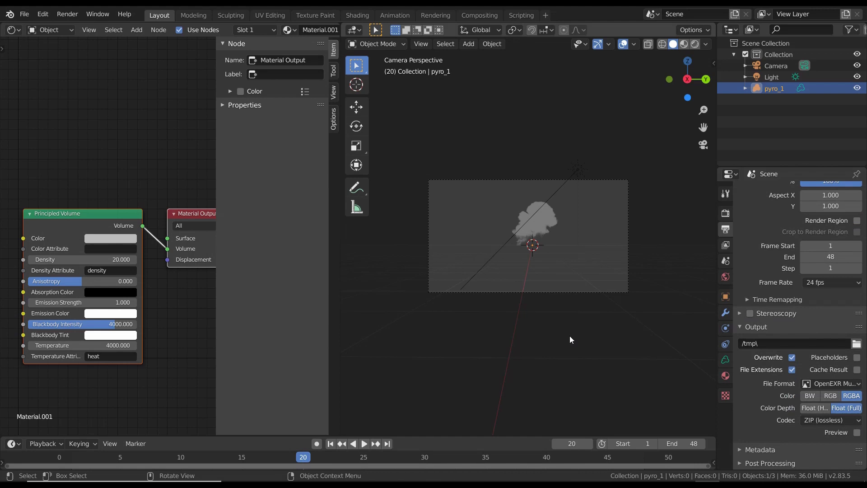
Step: Save the project to the Desktop as untitled3.blend
key("ctrl+s")
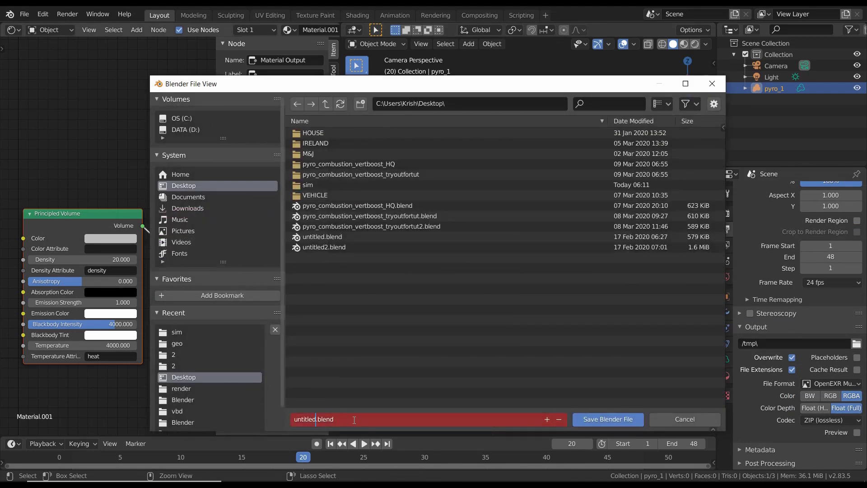
left_click(591, 419)
key("ctrl")
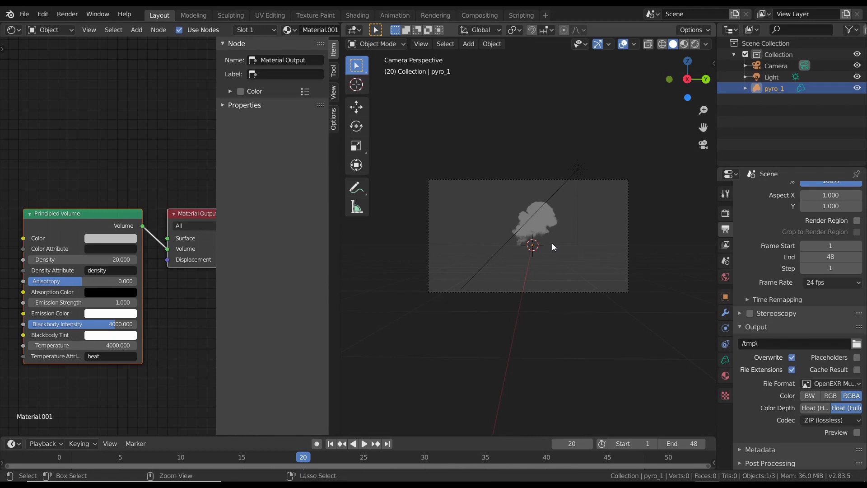
Step: Deselect the volume and preview the explosion at frame 20 through the camera in Rendered viewport shading
left_click(599, 322)
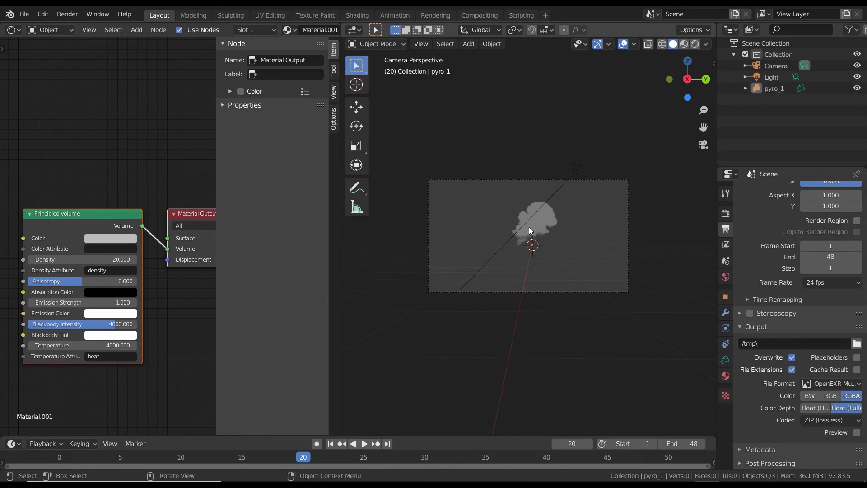
scroll(529, 227, "up", 5)
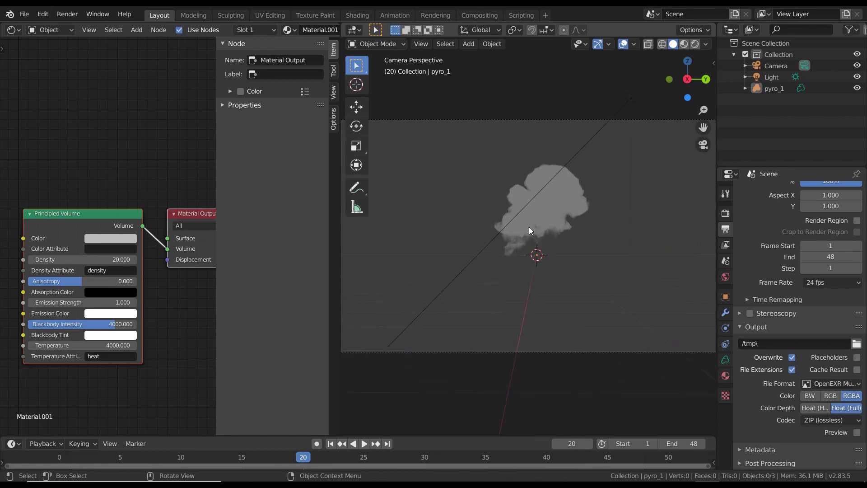
scroll(530, 227, "up", 2)
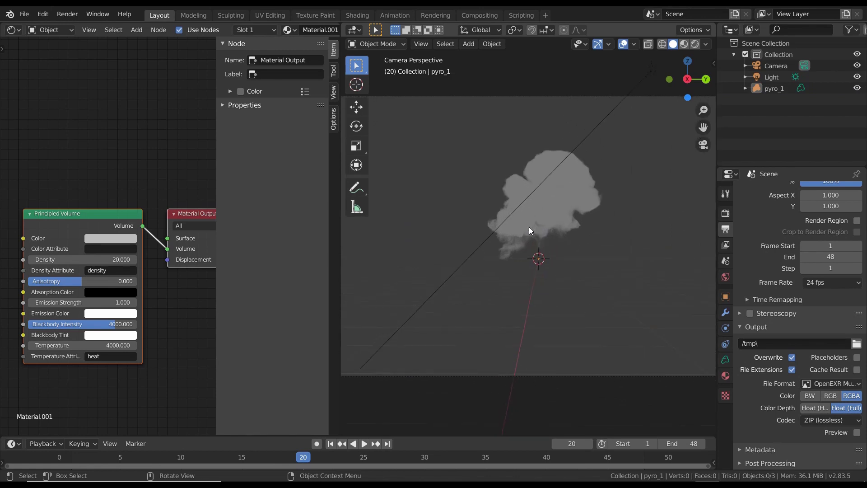
key("z")
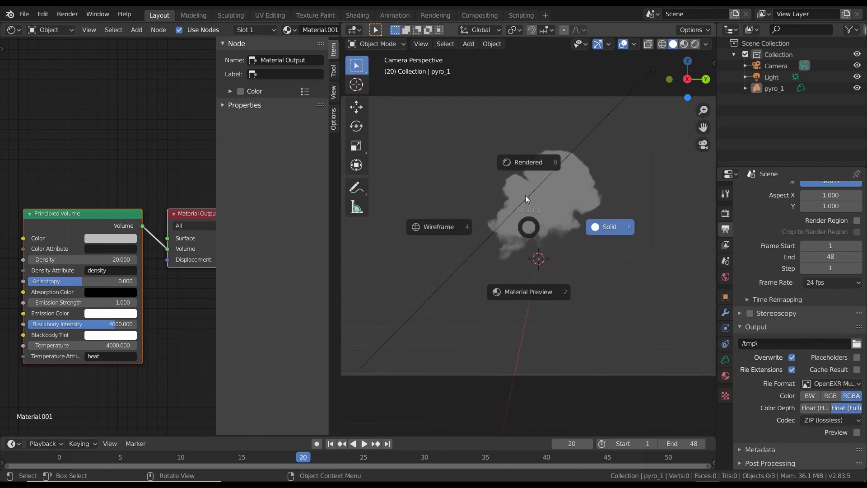
left_click(527, 168)
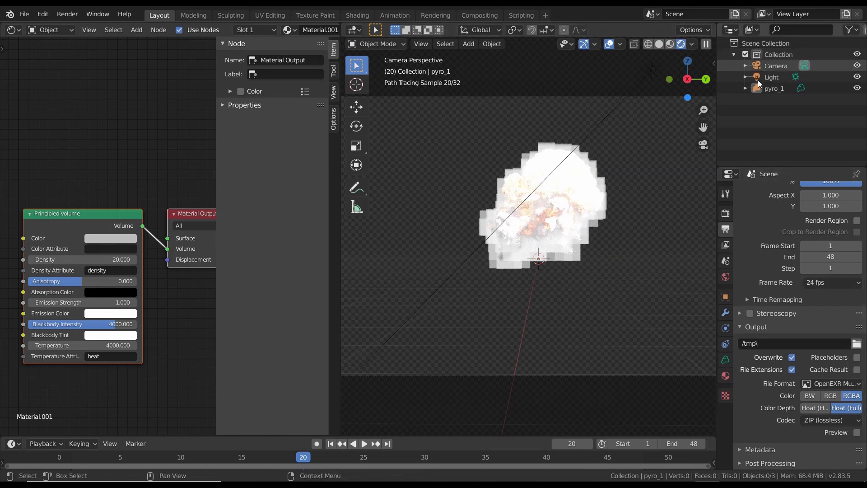
Step: Set the sun light's strength to 1
left_click(771, 77)
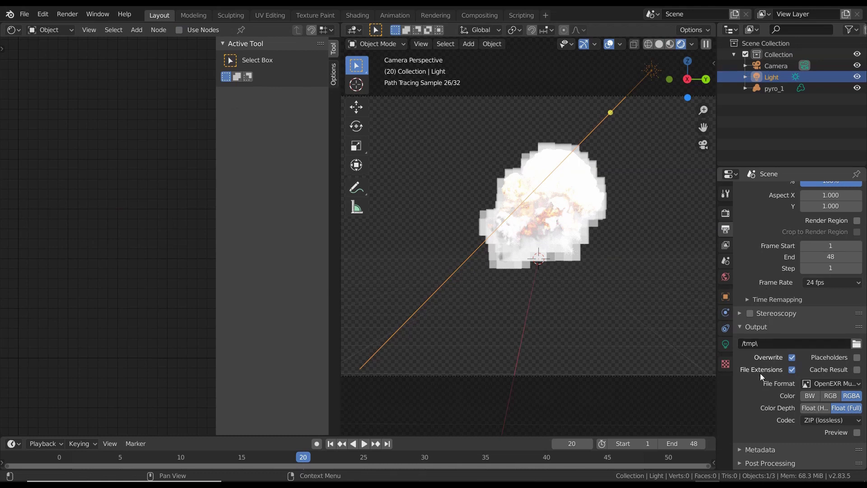
left_click(726, 344)
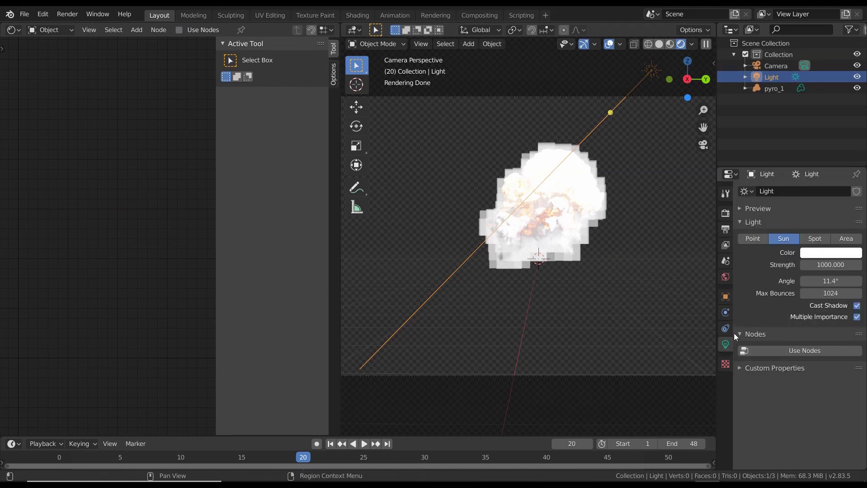
left_click(829, 265)
type("1")
key("Return")
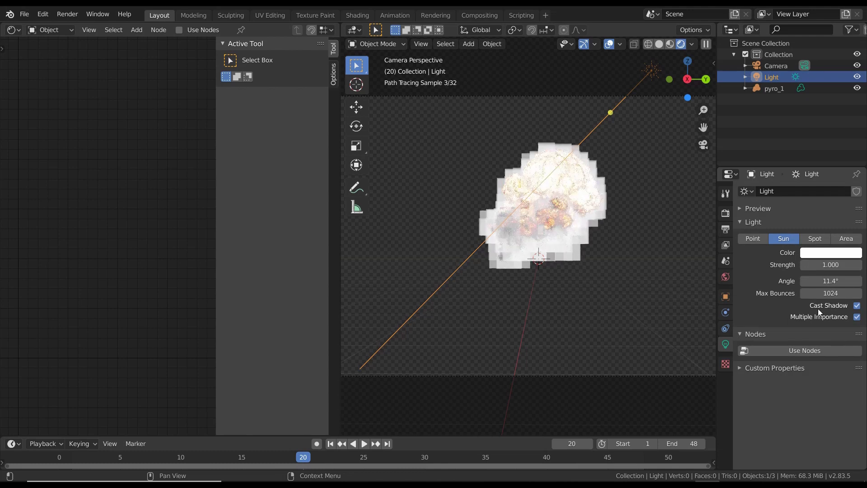
Step: Set the emission color of pyro_1's Principled Volume shader to black
left_click(774, 89)
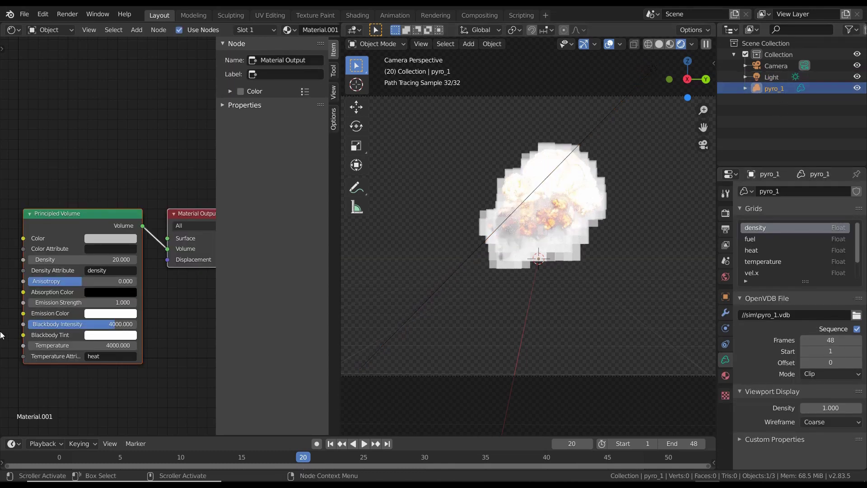
left_click_drag(48, 326, 50, 326)
left_click(117, 313)
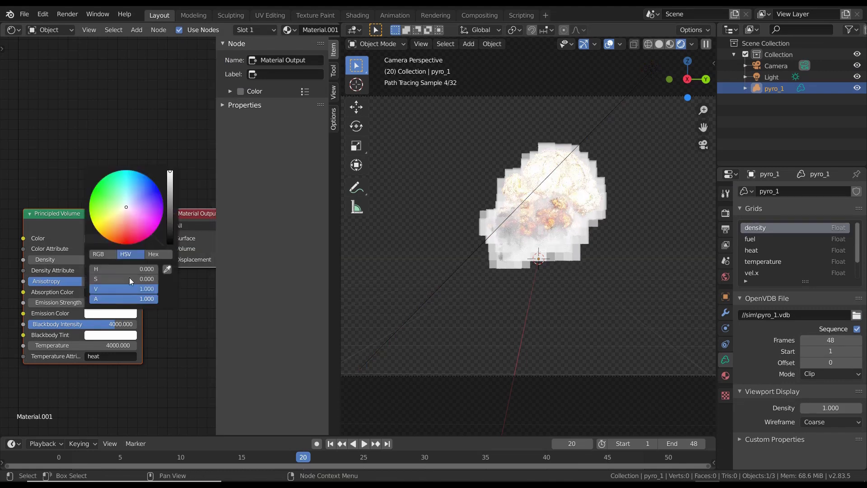
left_click_drag(169, 215, 170, 243)
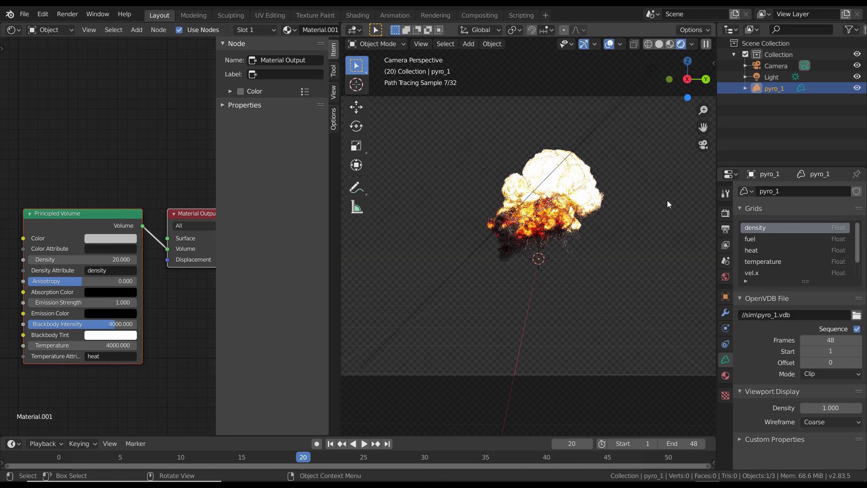
Step: Select the sun light, return the viewport to Solid shading and save the project file
left_click(773, 77)
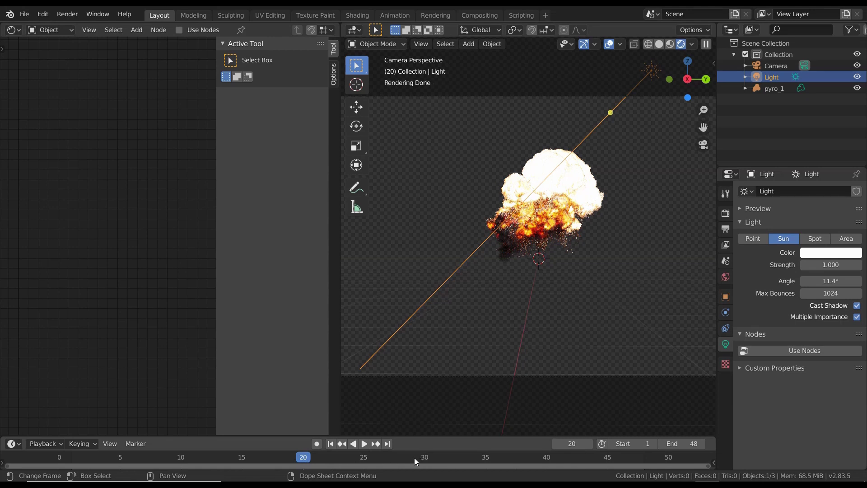
key("z")
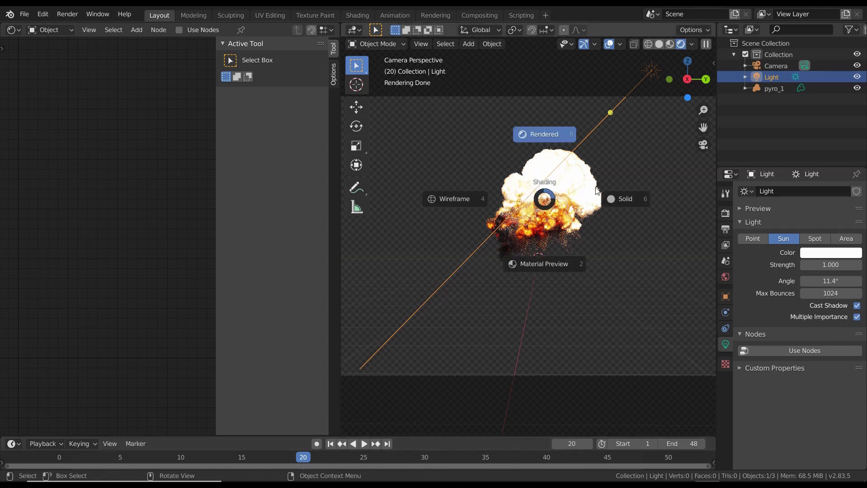
left_click(615, 198)
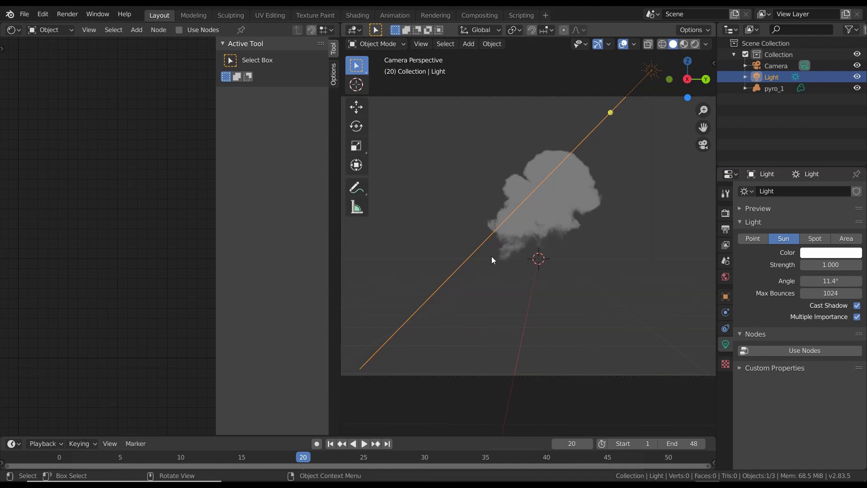
key("ctrl+s")
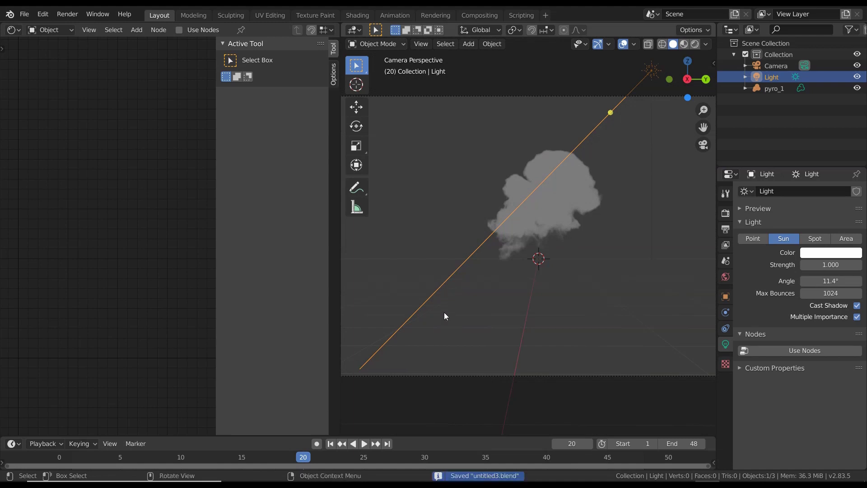
Step: Go to frame 40 and preview the explosion in Rendered viewport shading
left_click(547, 458)
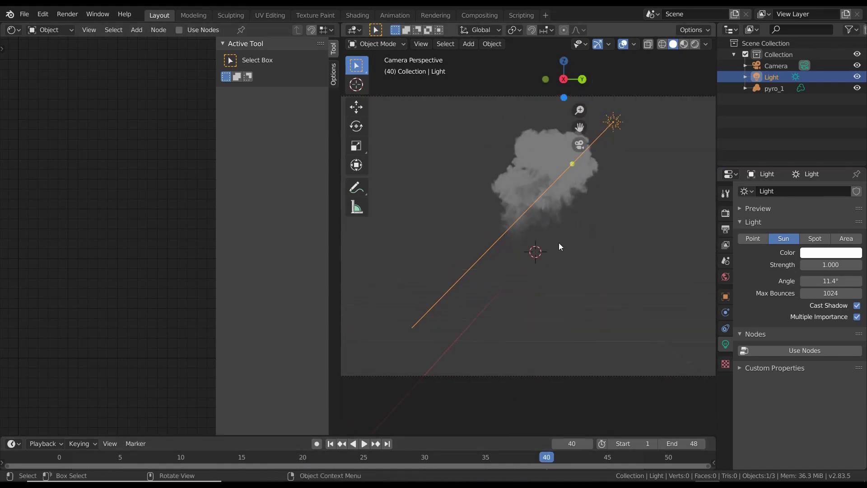
left_click(644, 457)
key("z")
left_click(567, 278)
key("z")
left_click(579, 265)
key("Down")
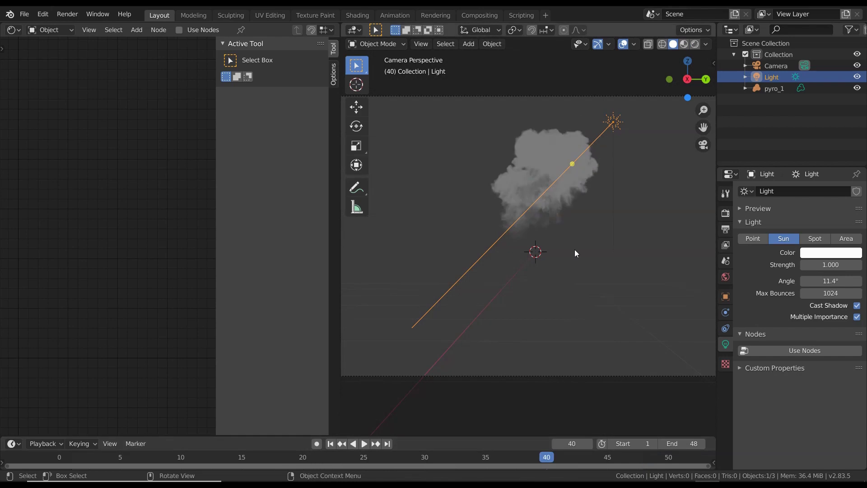
key("z")
left_click(571, 185)
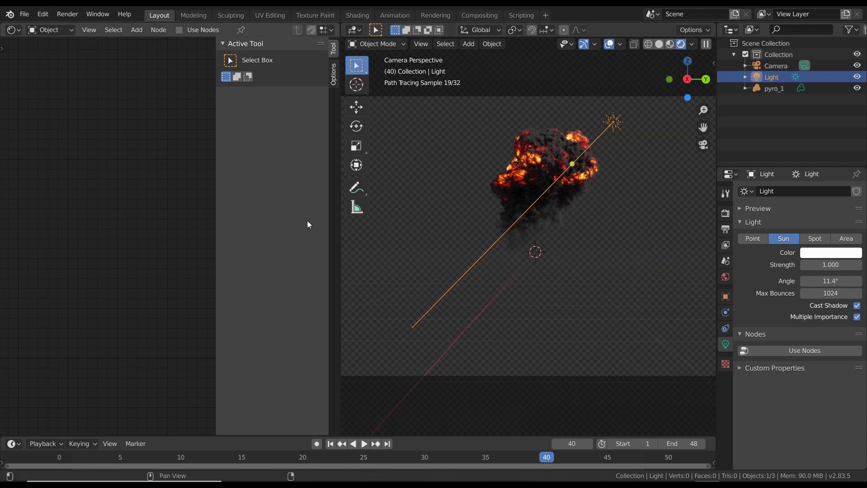
Step: Return the viewport to Solid shading, hide the shader editor's sidebar and widen the 3D viewport
key("z")
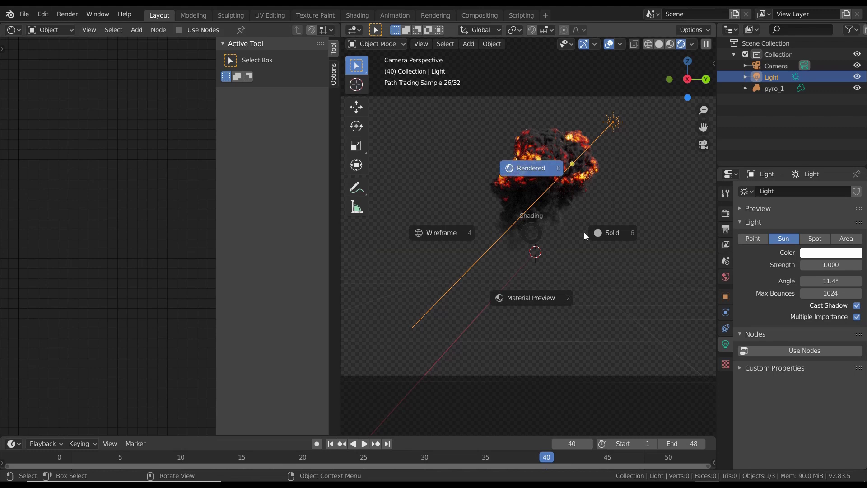
left_click(626, 233)
key("n")
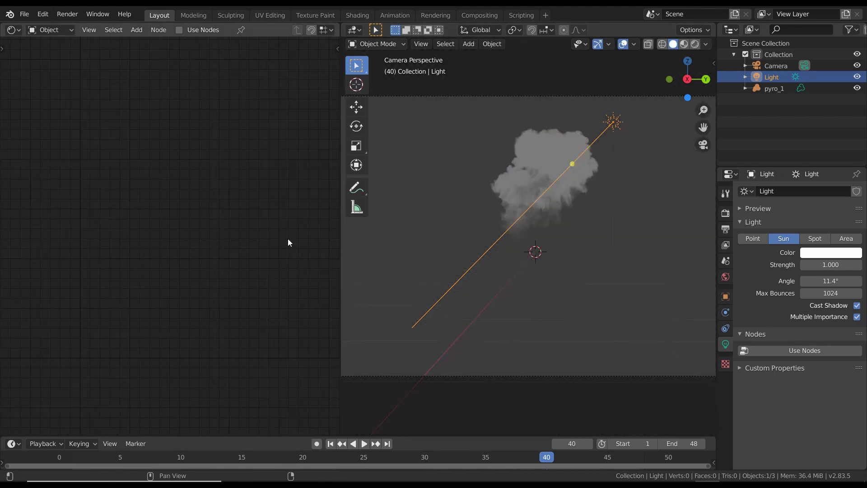
left_click_drag(339, 229, 183, 252)
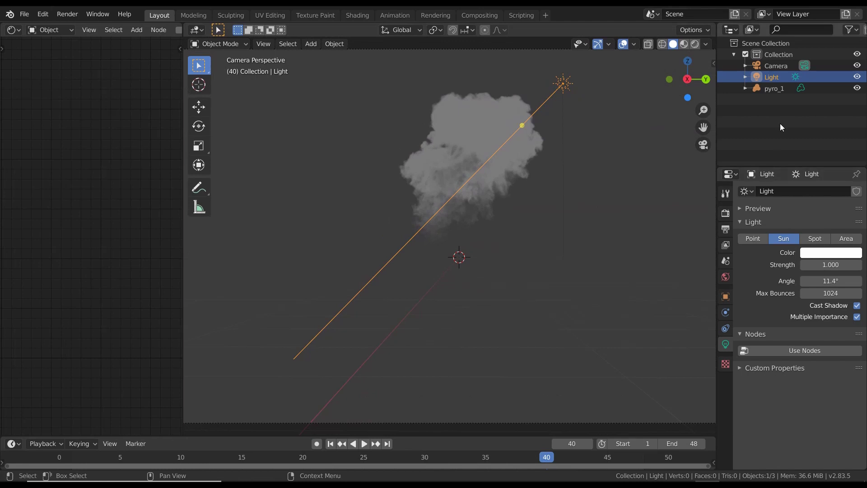
Step: Select the pyro_1 volume and preview it in Rendered viewport shading
left_click(782, 90)
key("z")
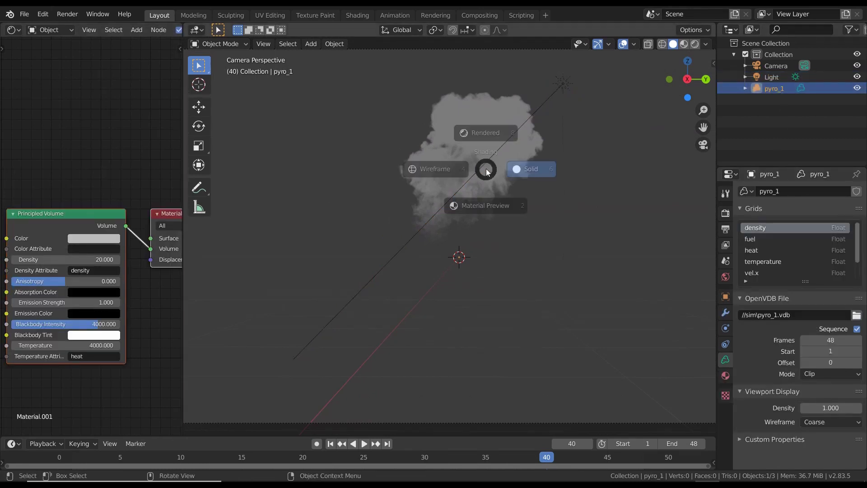
left_click(472, 111)
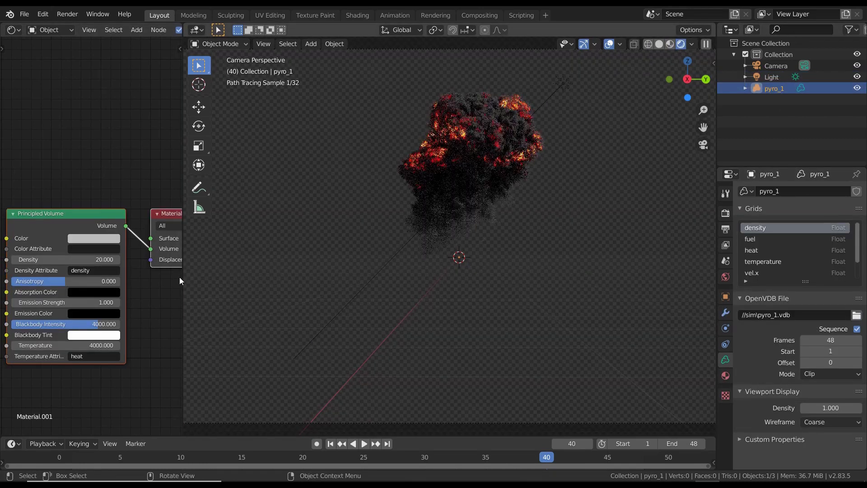
Step: Try a temperature of 8000 on the Principled Volume shader and set it back to 4000
left_click(94, 345)
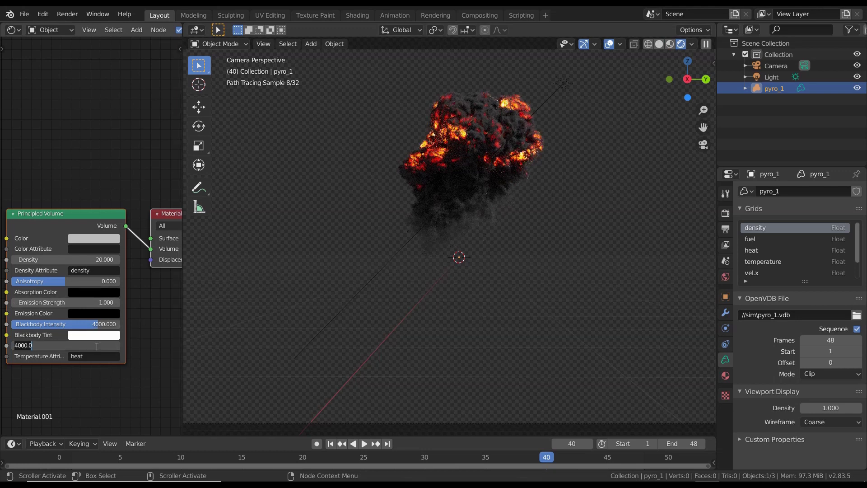
type("8000")
key("Return")
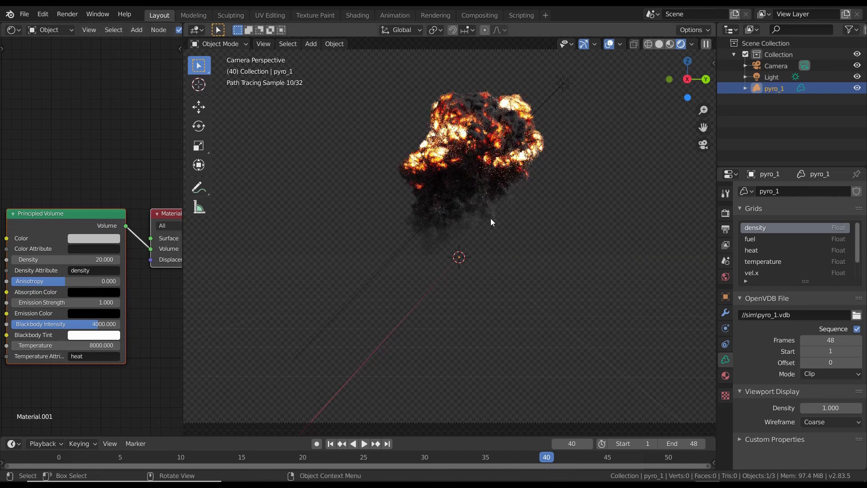
left_click(98, 346)
left_click(98, 346)
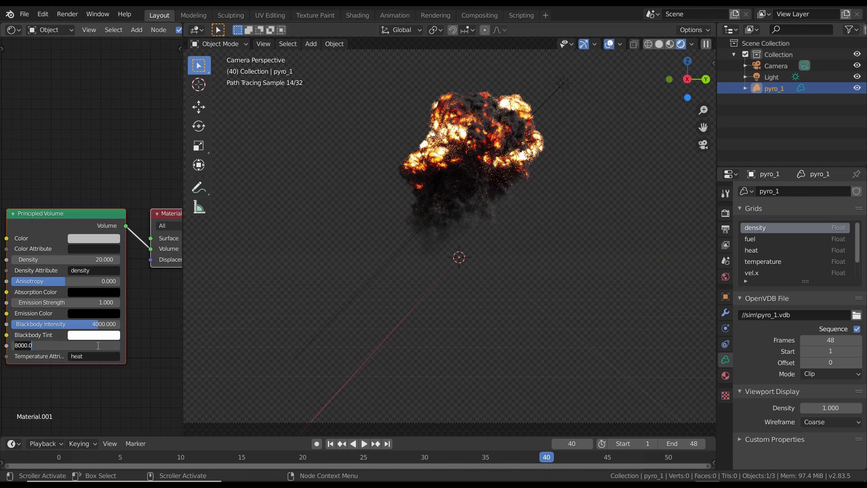
type("4000")
key("Return")
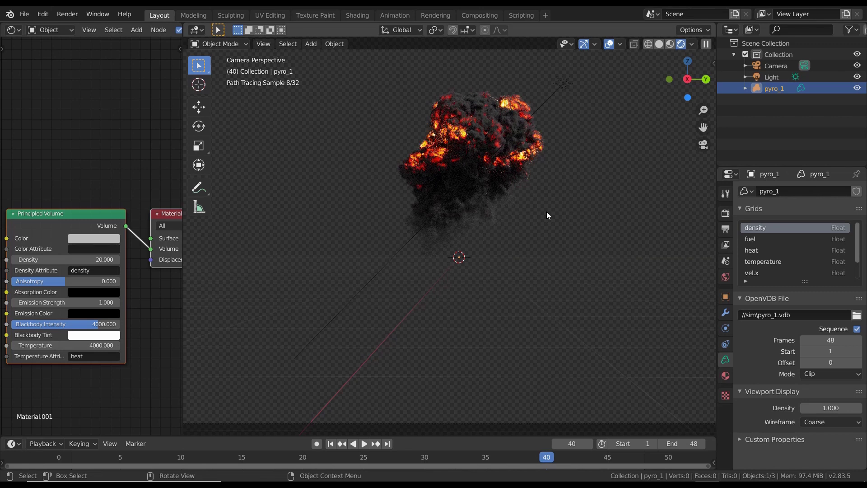
Step: Set the Principled Volume shader's temperature to 6000 and return the viewport to Solid shading
left_click(90, 345)
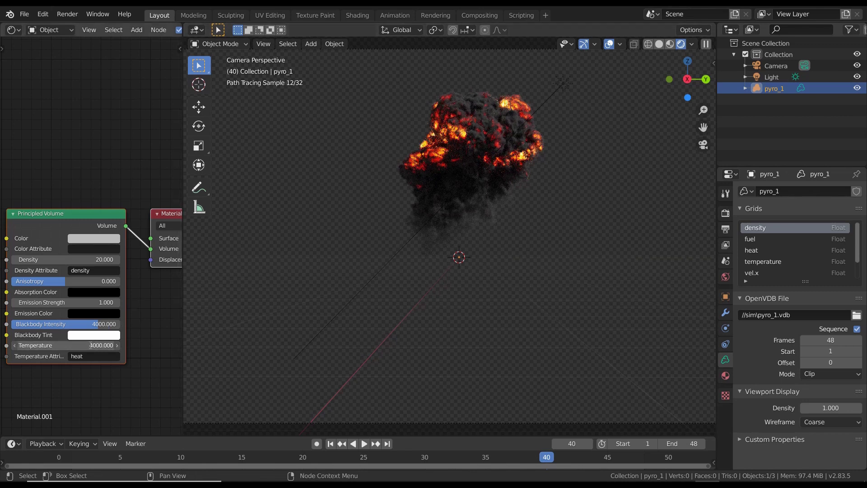
key("ctrl+a")
type("6000")
key("Return")
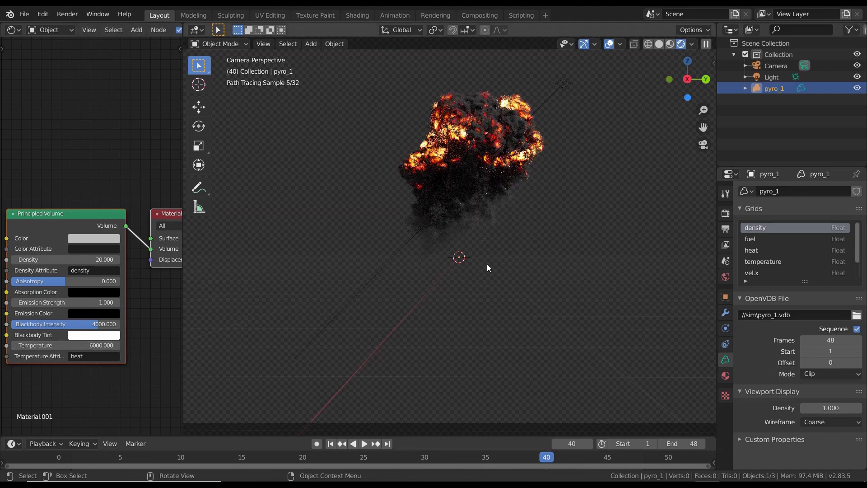
key("z")
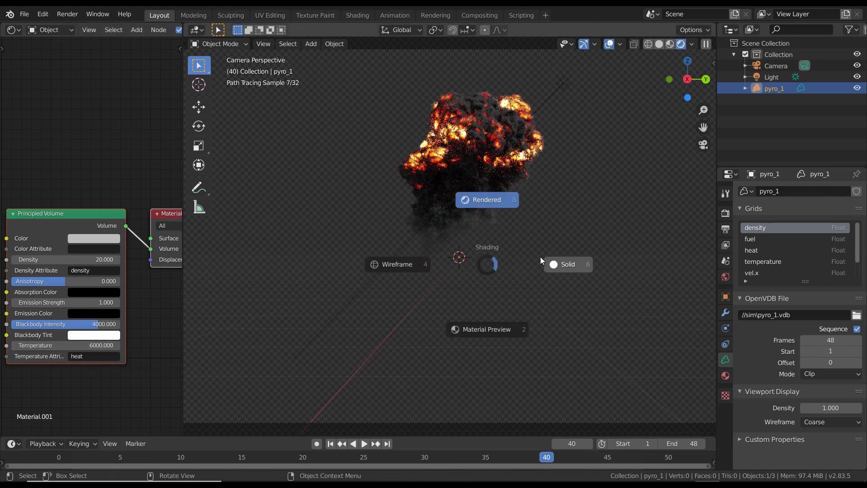
left_click(581, 264)
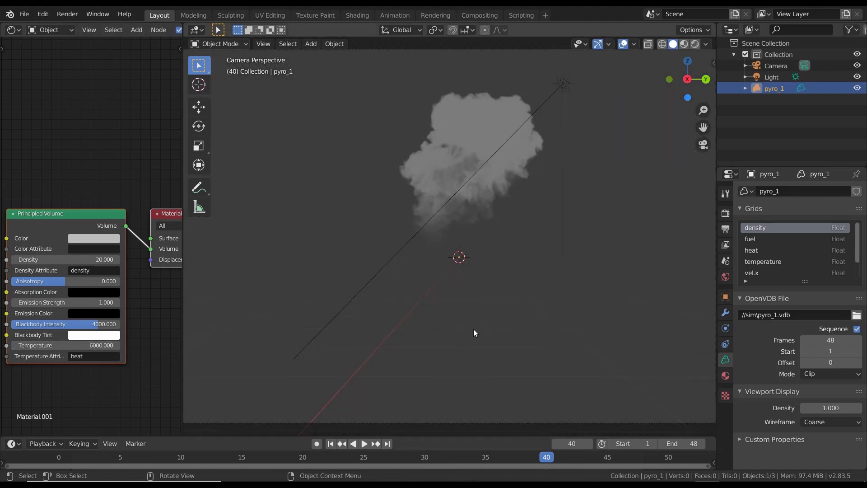
Step: Go to frame 35, preview the explosion in Rendered viewport shading and return to Solid shading
left_click(487, 457)
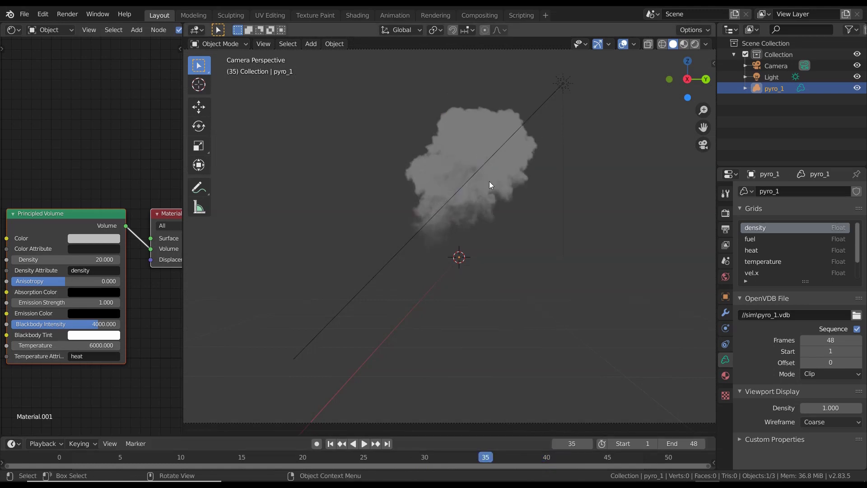
key("z")
left_click(491, 114)
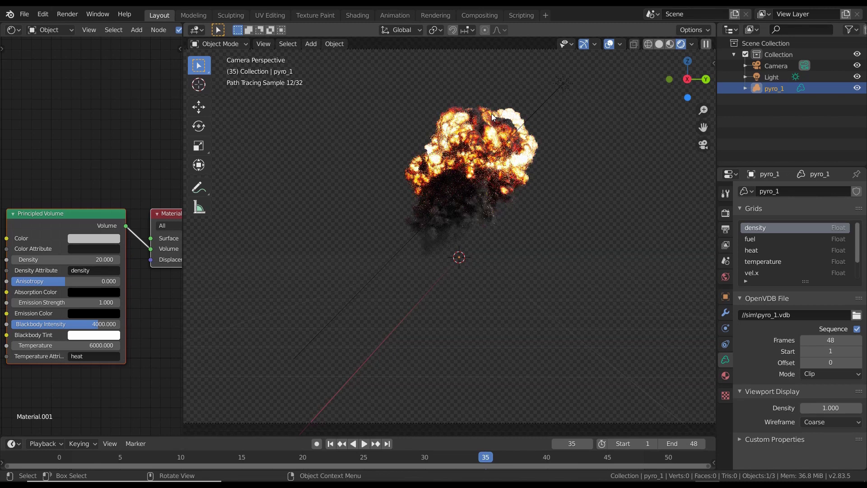
key("z")
left_click(570, 113)
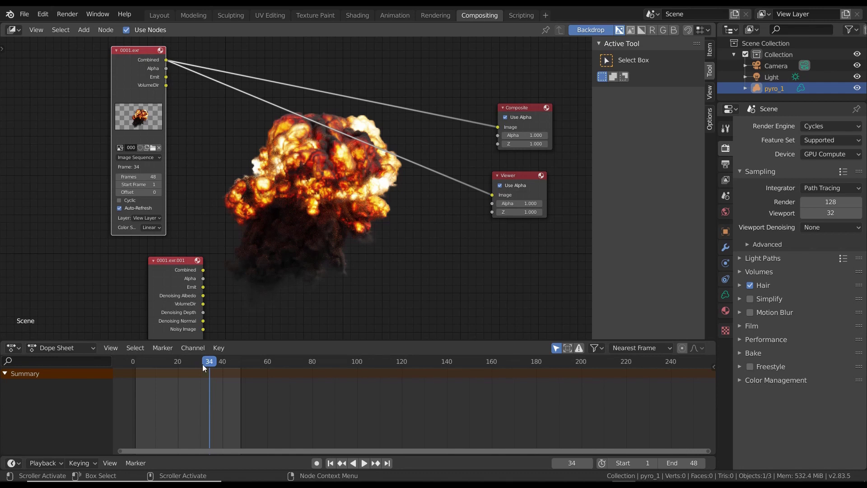
Step: Scrub through the 0001.exr sequence in the compositor, and connect the 0001.exr.001 node to the Viewer to inspect it at frame 18
left_click_drag(149, 363, 229, 363)
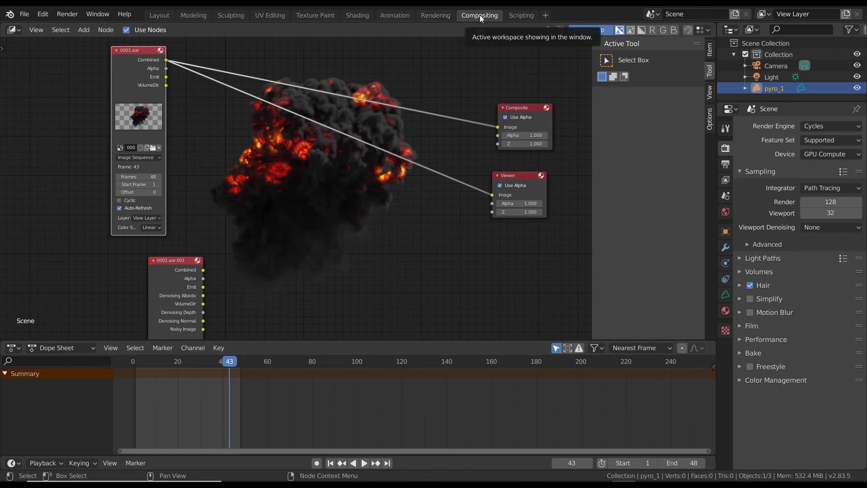
left_click(173, 260)
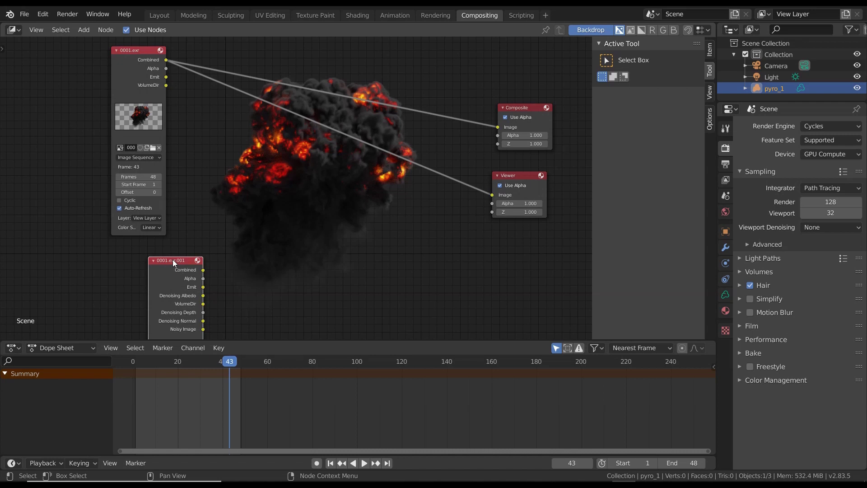
left_click(172, 260, "ctrl+shift")
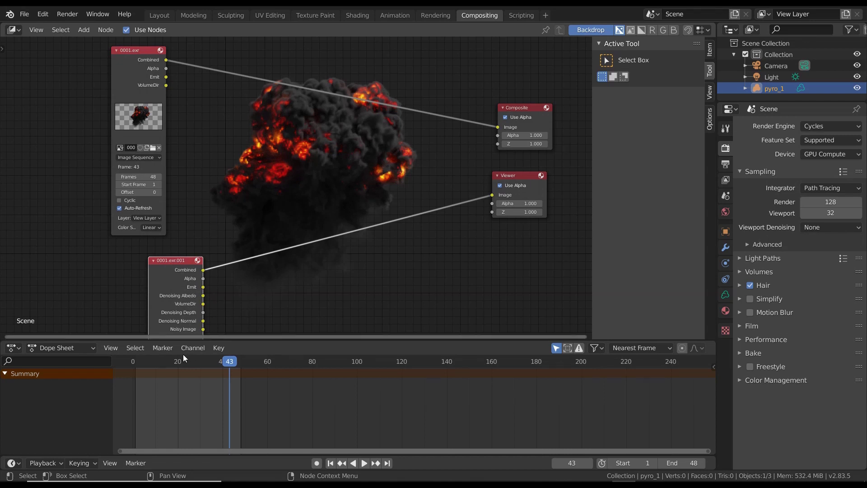
left_click(163, 361)
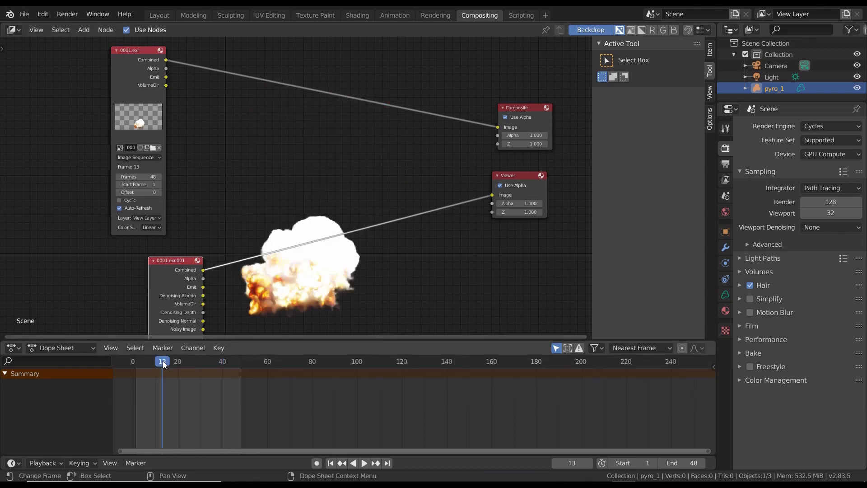
left_click(174, 364)
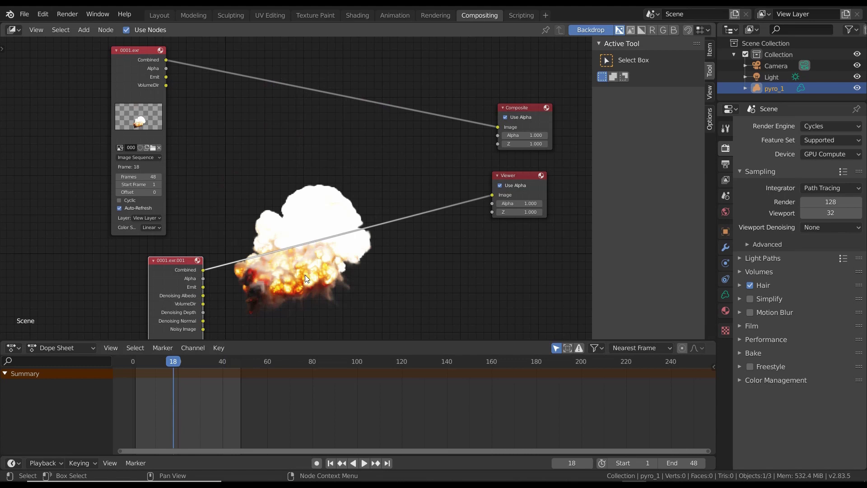
Step: Compare the two render sequences at frame 18 by connecting 0001.exr to the Viewer and reconnecting 0001.exr.001
left_click(129, 93)
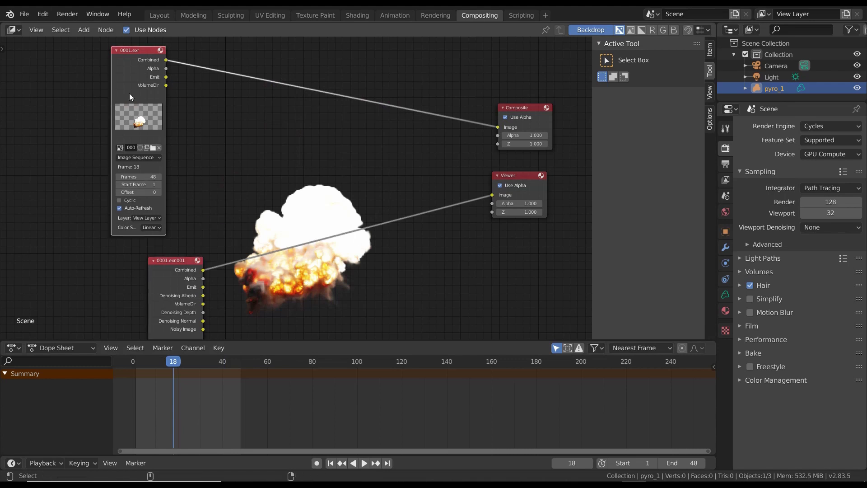
left_click(129, 93, "ctrl+shift")
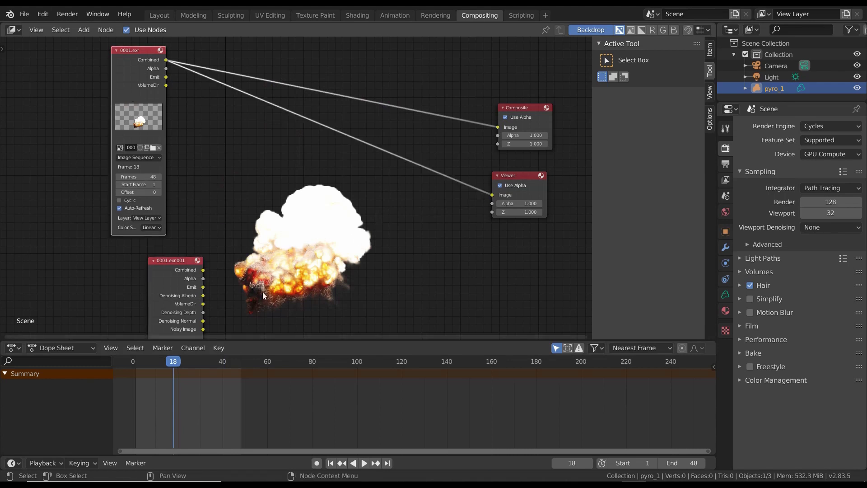
left_click(164, 264, "ctrl+shift")
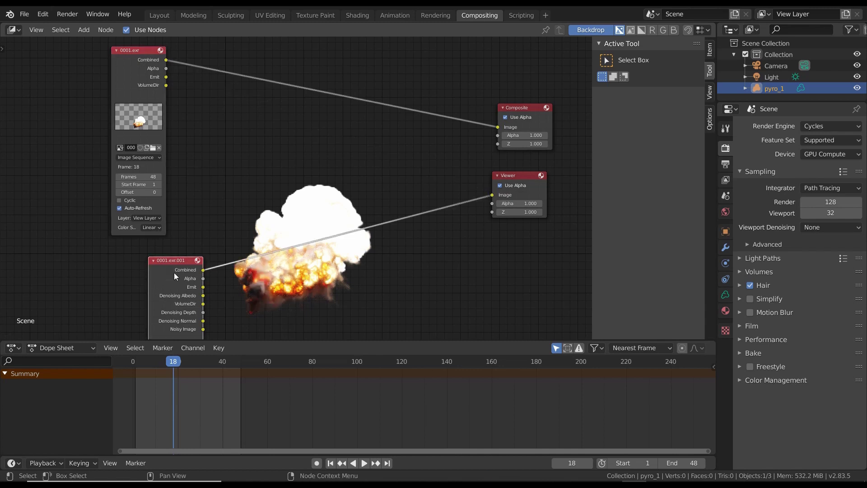
left_click(128, 56)
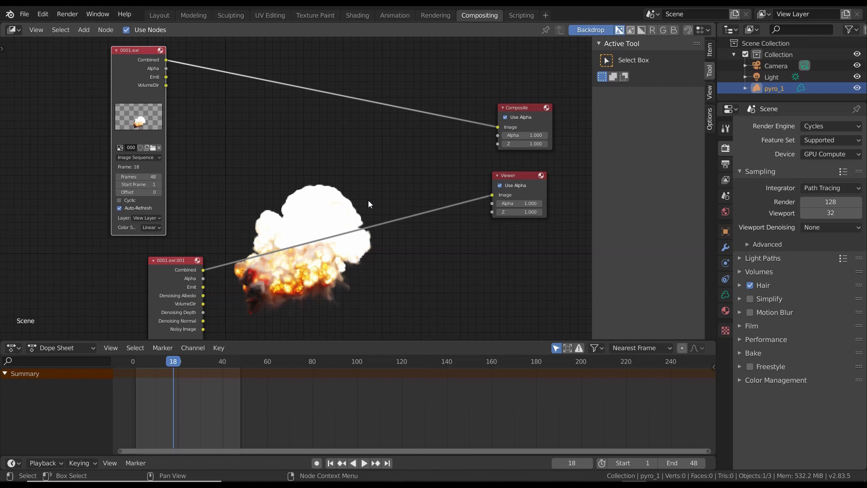
Step: Switch to the two Houdini flipbook viewers, play both explosion previews and return to Blender
key("alt+Tab")
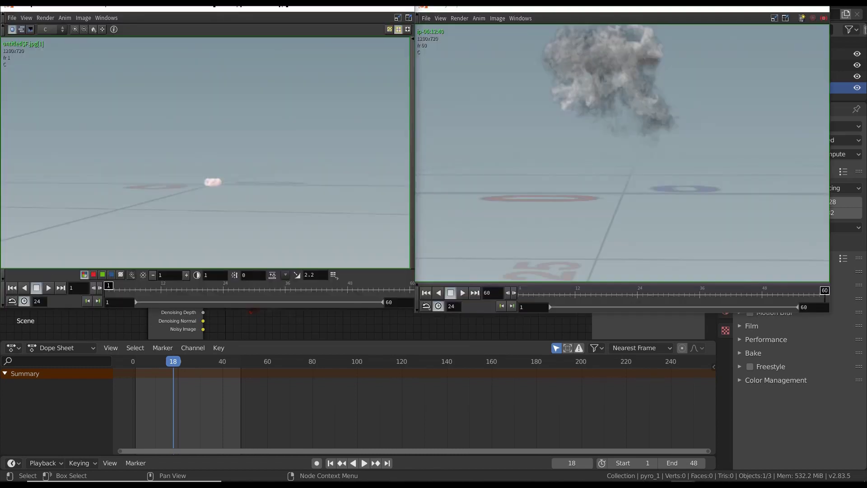
left_click(49, 288)
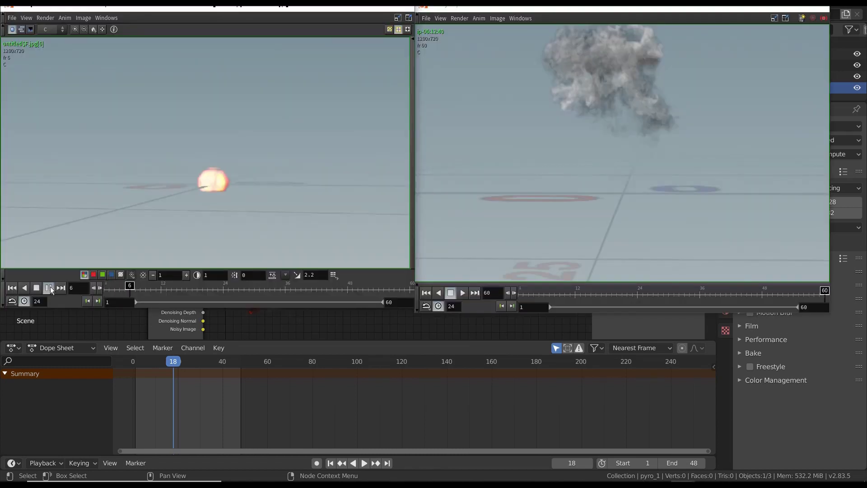
left_click(463, 294)
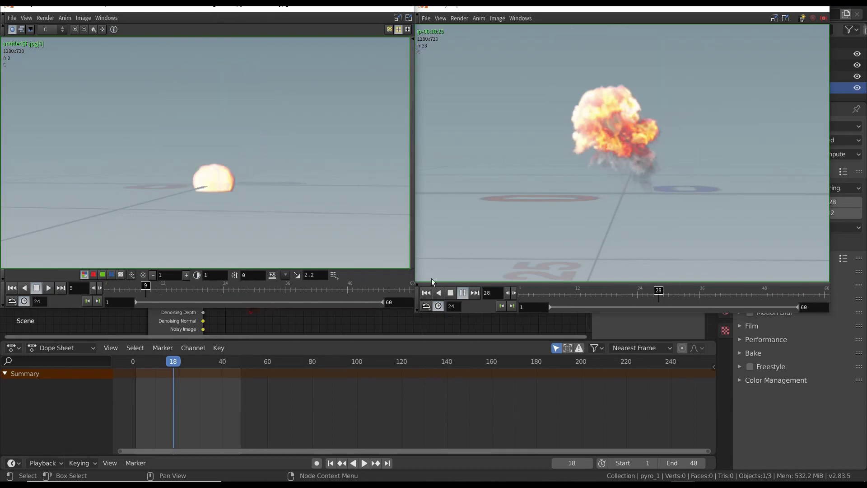
key("alt+Tab")
key("Tab")
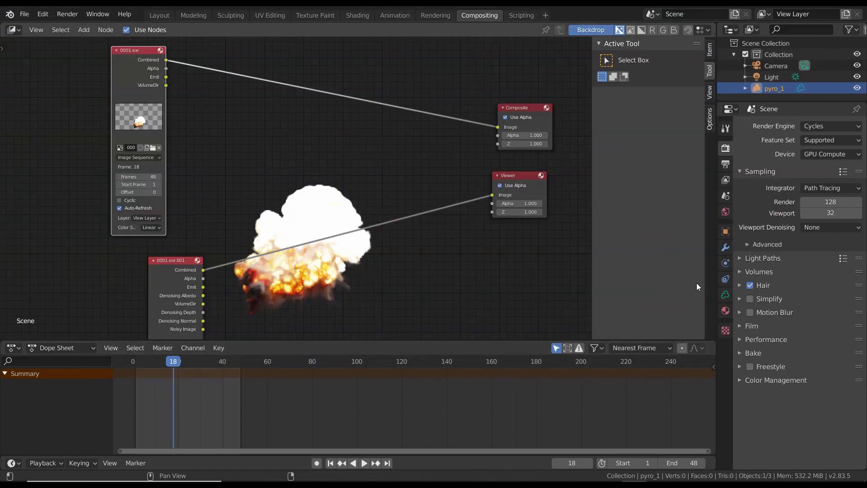
Step: Examine the Cycles sampling and performance tile settings, and the scene's output resolution, frame range and file format settings
left_click(725, 129)
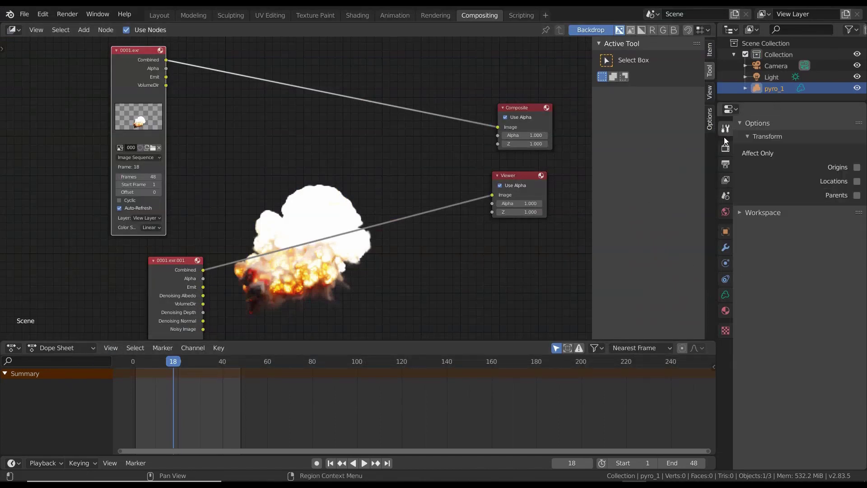
left_click(725, 148)
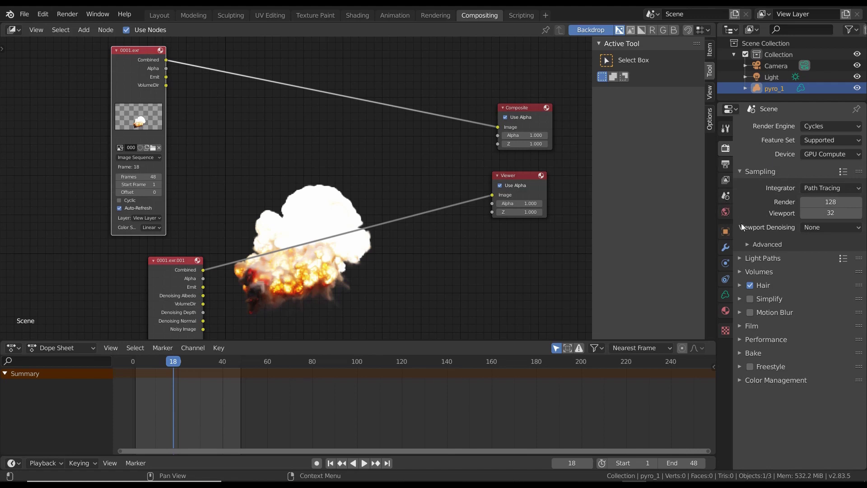
left_click(739, 339)
scroll(773, 380, "down", 8)
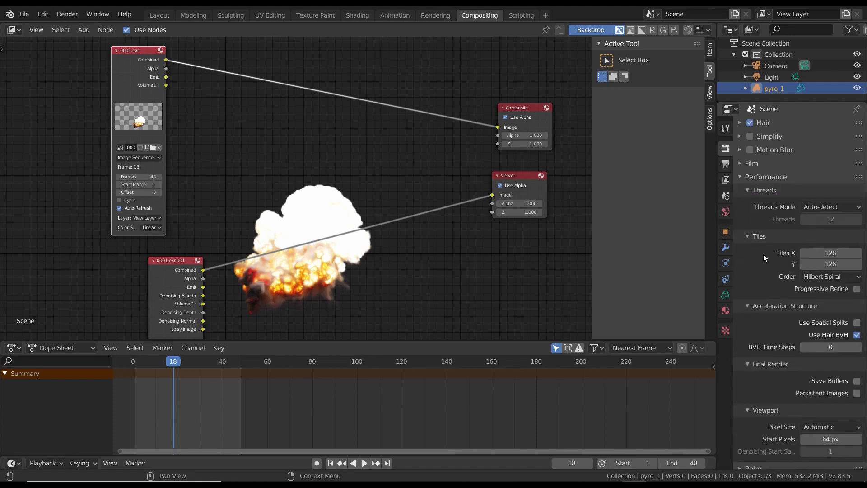
scroll(777, 225, "up", 8)
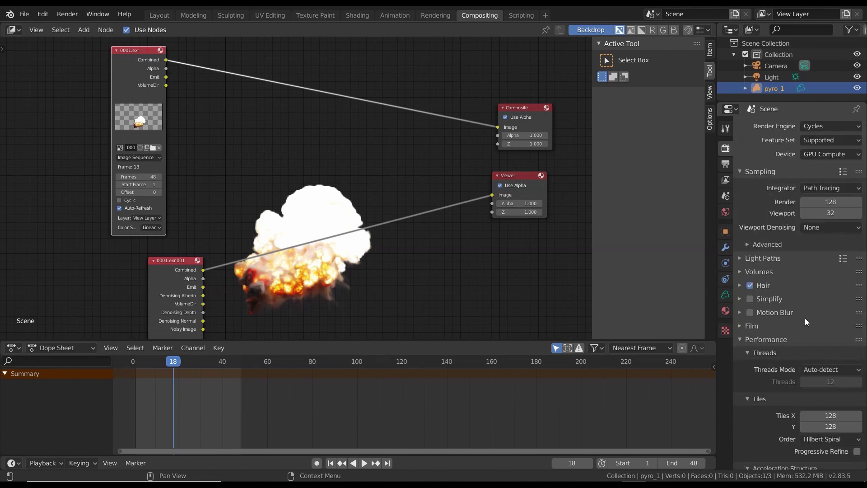
scroll(807, 311, "down", 8)
scroll(791, 229, "up", 8)
left_click(725, 164)
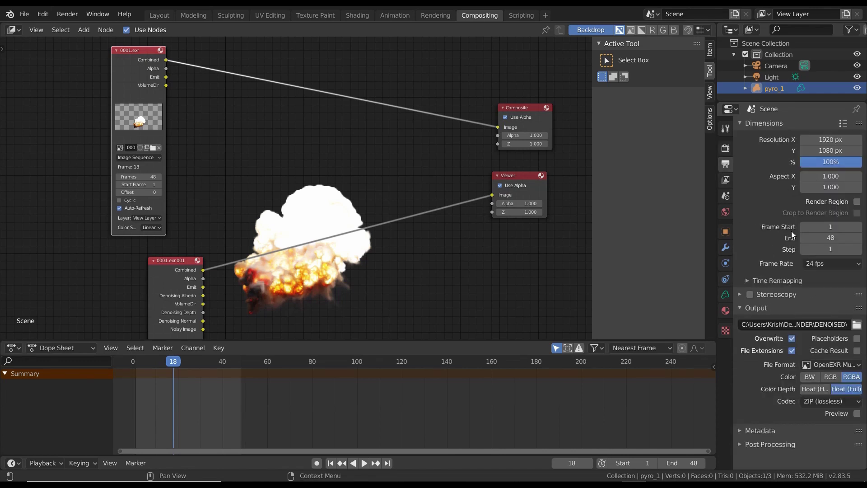
left_click(830, 368)
Step: Switch to the Houdini image viewer, stop the render sequence's playback, rewind it to the first frame and return to Blender
key("alt+Tab")
key("alt+Tab")
key("alt+Tab")
key("alt+Tab")
key("alt+Tab")
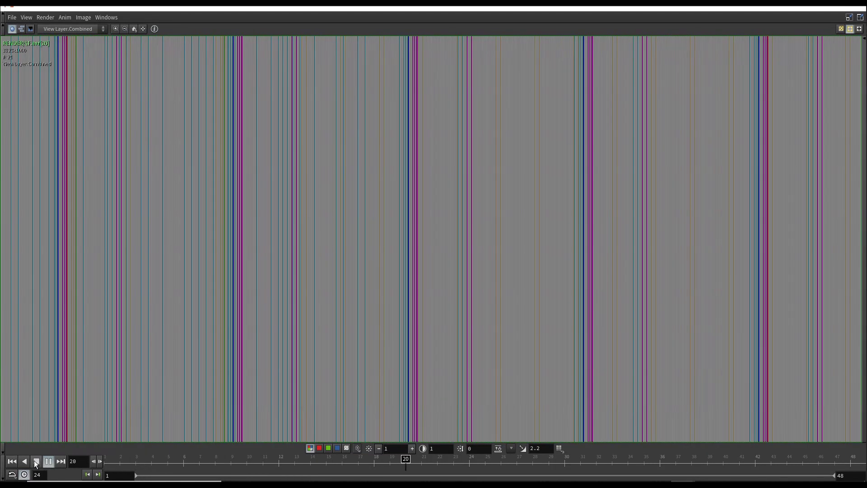
left_click(35, 461)
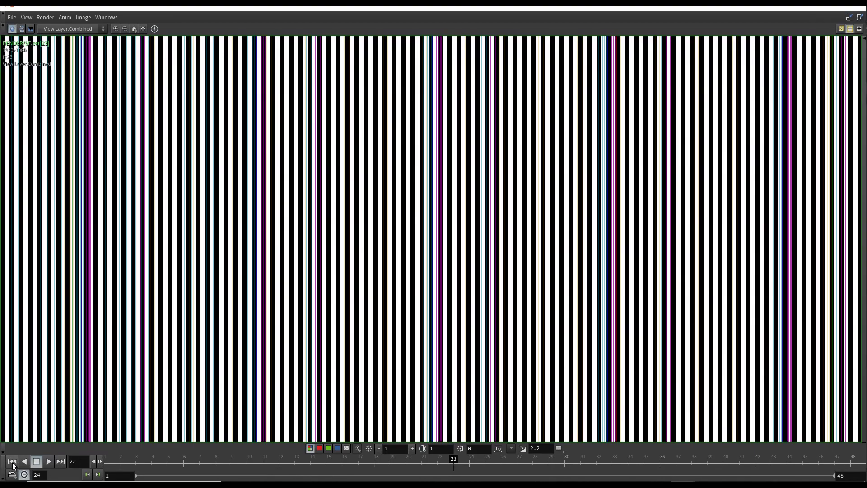
left_click(12, 461)
key("alt+Tab")
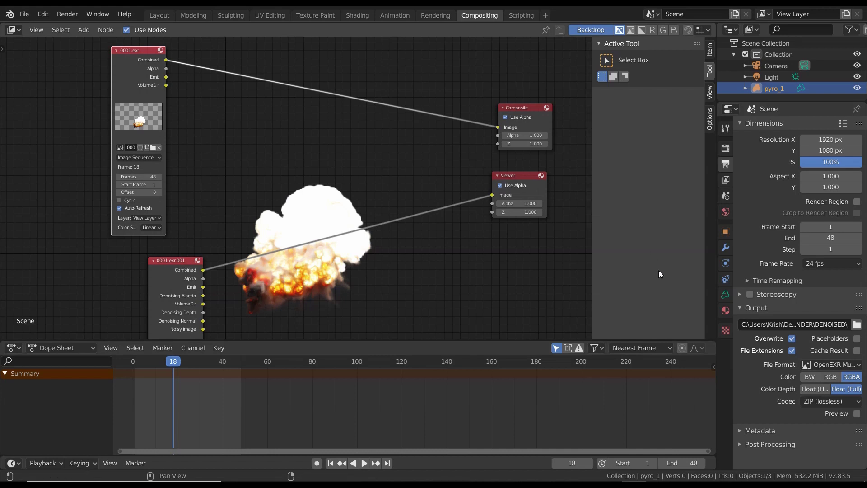
Step: Open the view layer's render pass settings
left_click(725, 181)
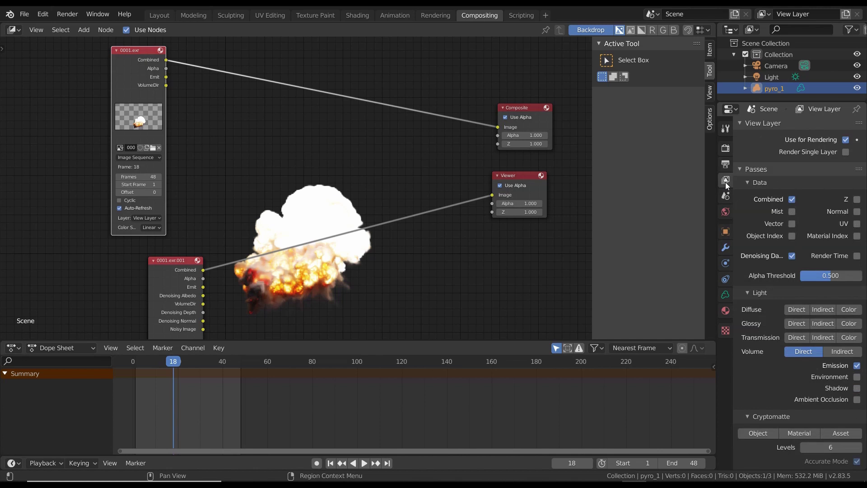
Step: Examine the view layer's render passes and expanded denoising settings, and bring up the pyro_1 volume's object data
left_click(857, 200)
scroll(790, 257, "down", 2)
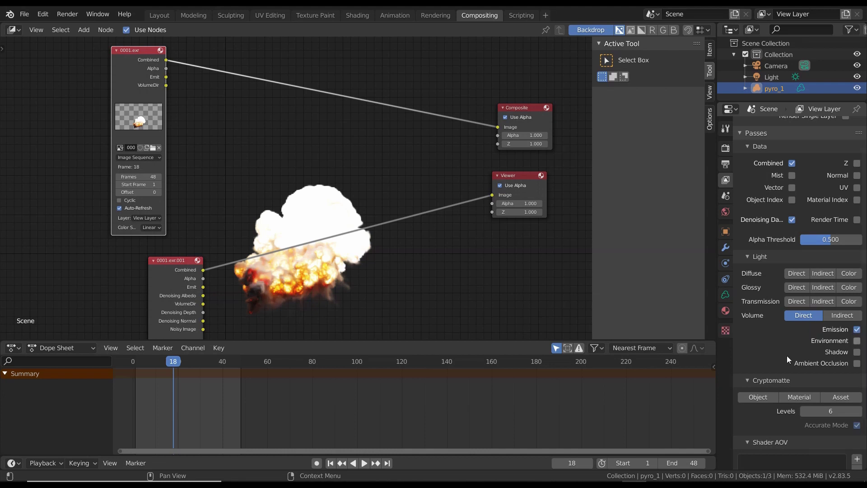
scroll(791, 340, "down", 3)
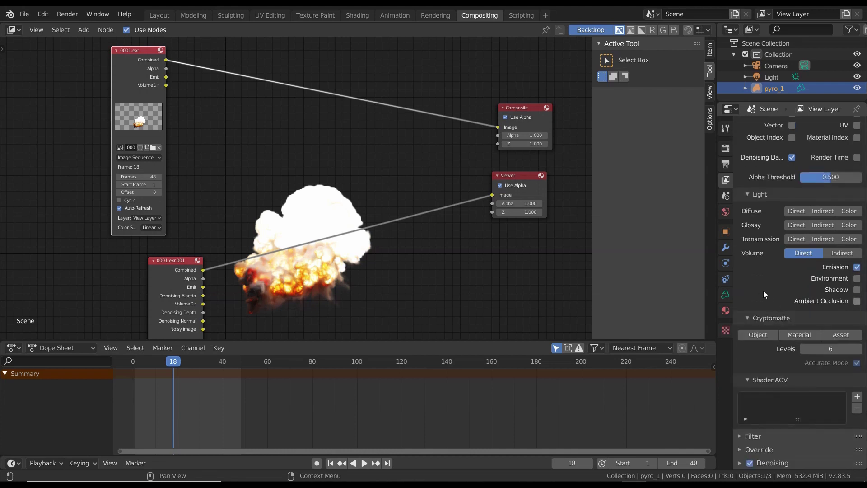
left_click(774, 460)
scroll(775, 449, "down", 2)
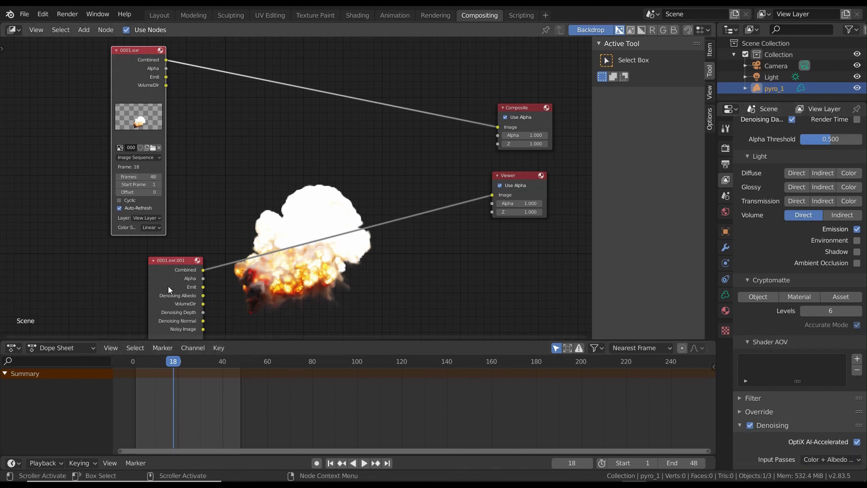
left_click(725, 294)
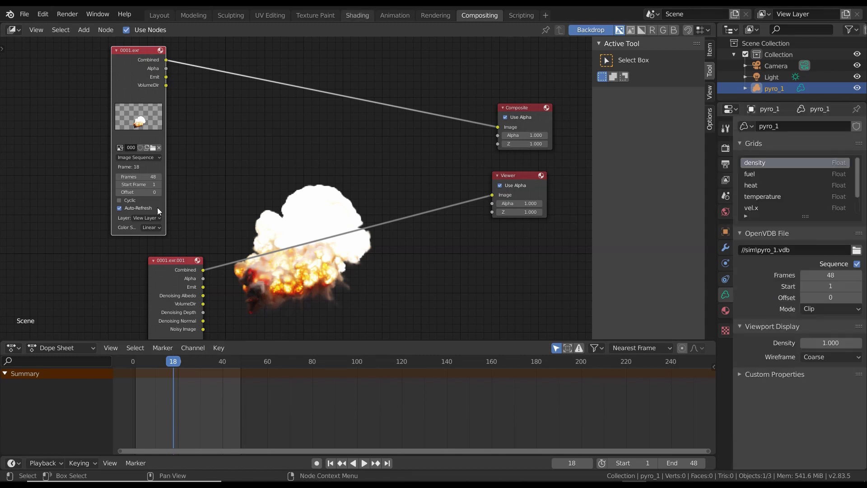
Step: Open the Shading workspace, frame the volume material's nodes and show the viewport in rendered shading
left_click(351, 17)
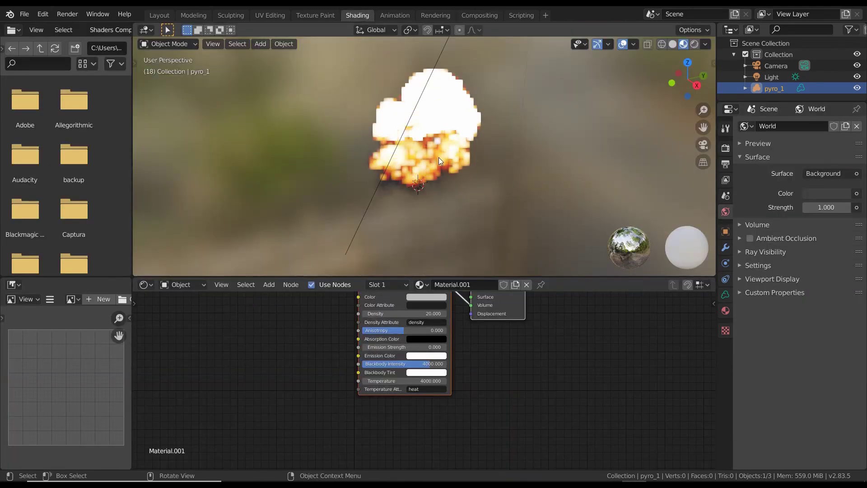
key("Home")
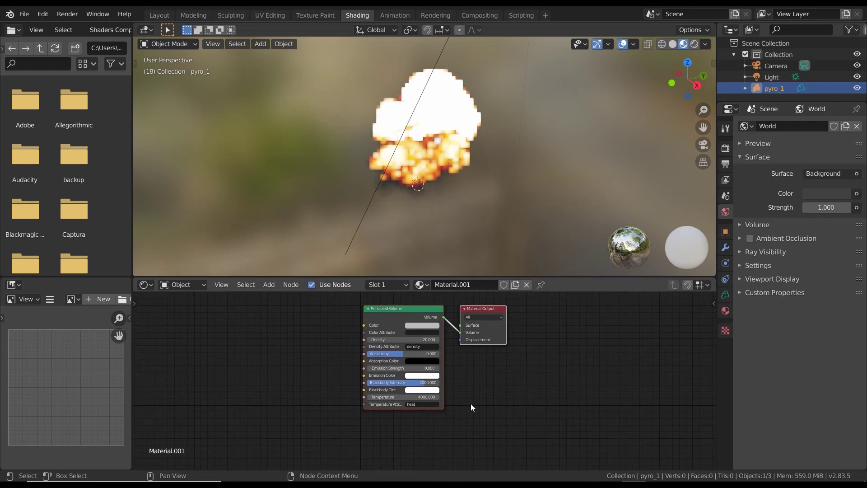
scroll(471, 403, "up", 1)
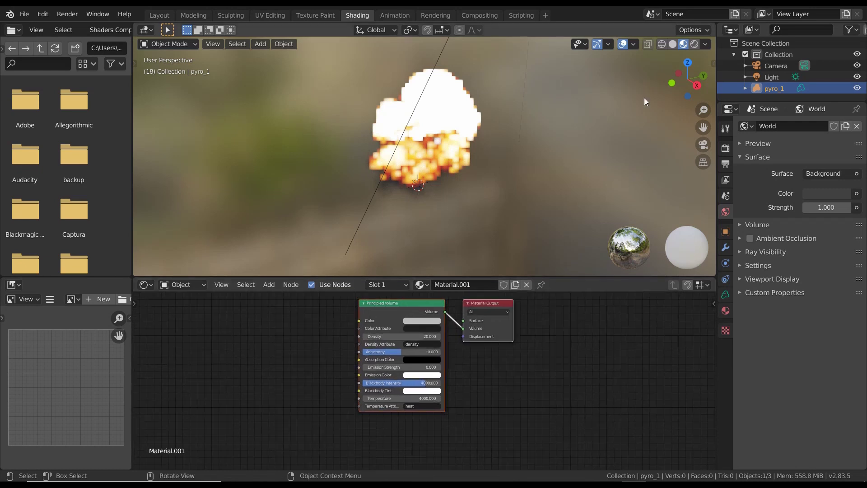
left_click(695, 44)
left_click(155, 19)
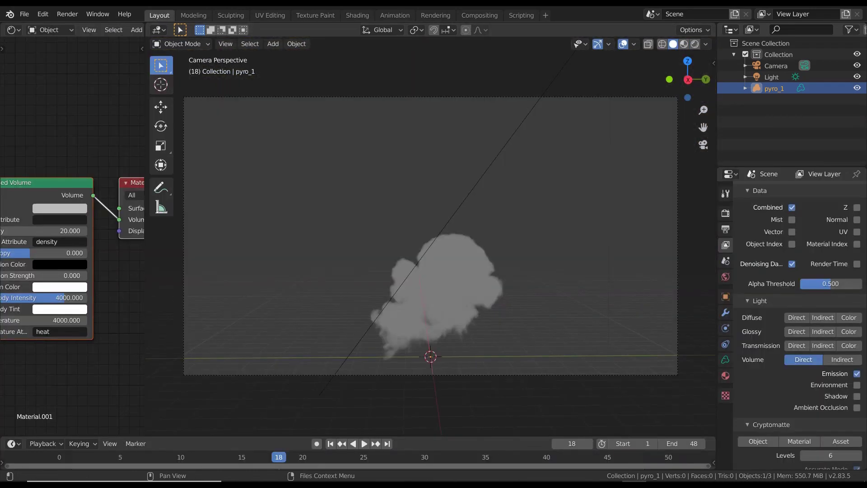
left_click(360, 18)
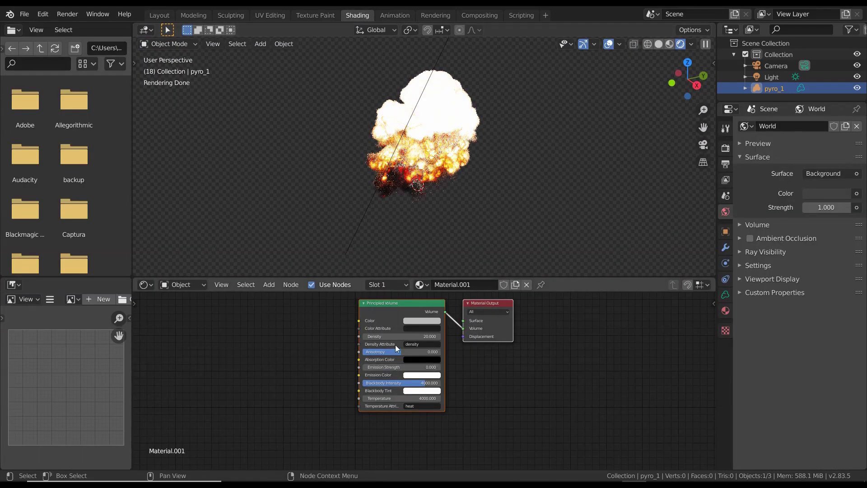
Step: Try an emission strength of 1 on the Principled Volume node, check its emission color and reset the strength to 0
scroll(420, 379, "up", 2)
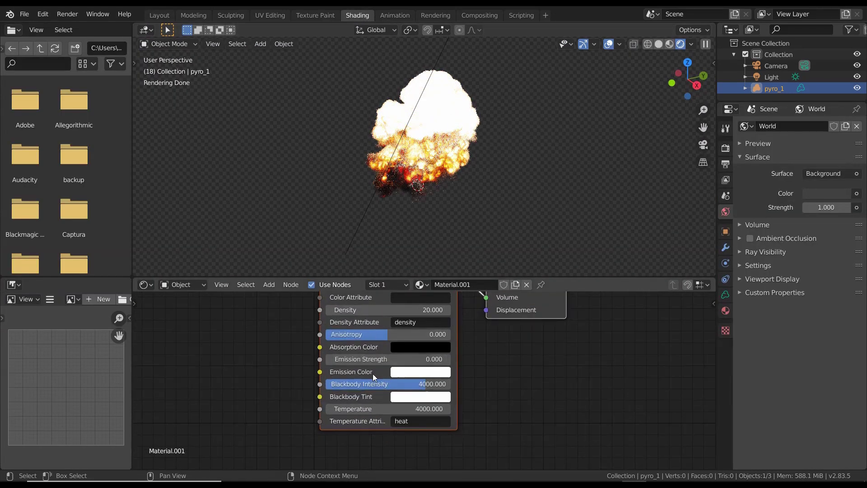
left_click(422, 354)
type("1")
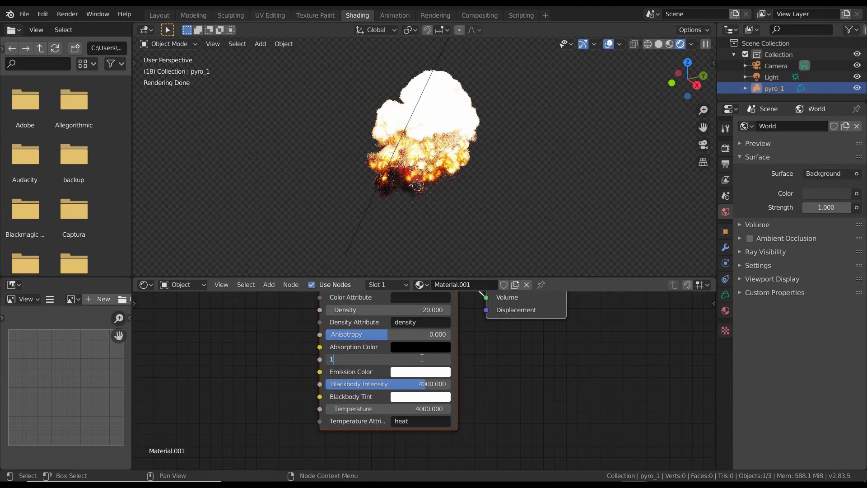
key("Return")
left_click(420, 372)
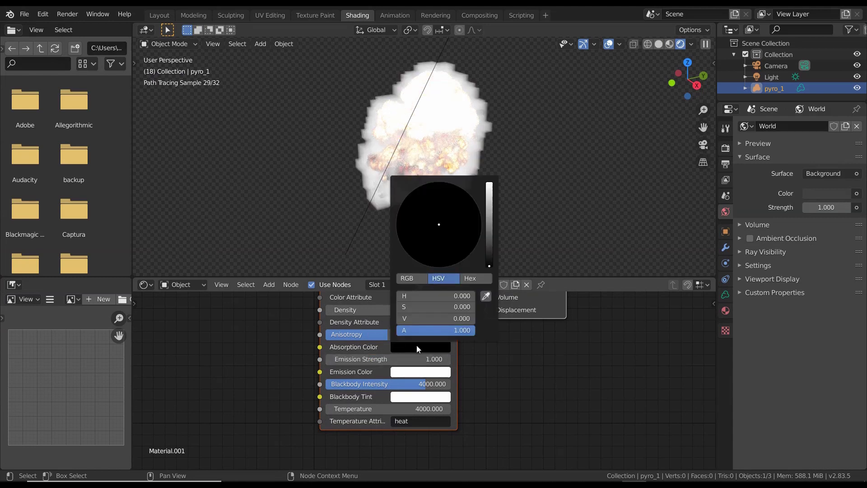
left_click(418, 372)
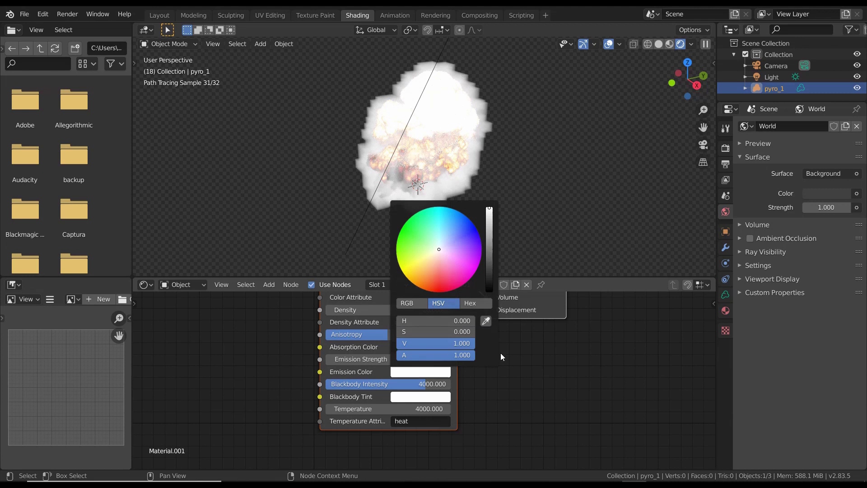
left_click(414, 356)
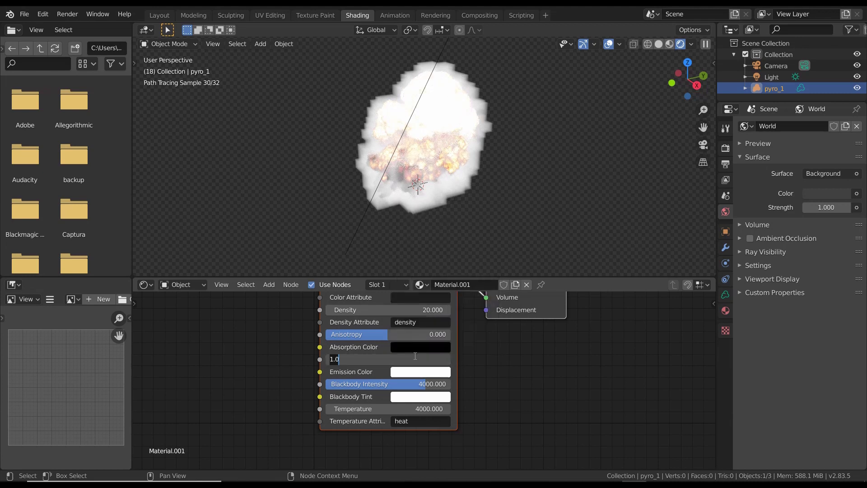
type("0")
key("Return")
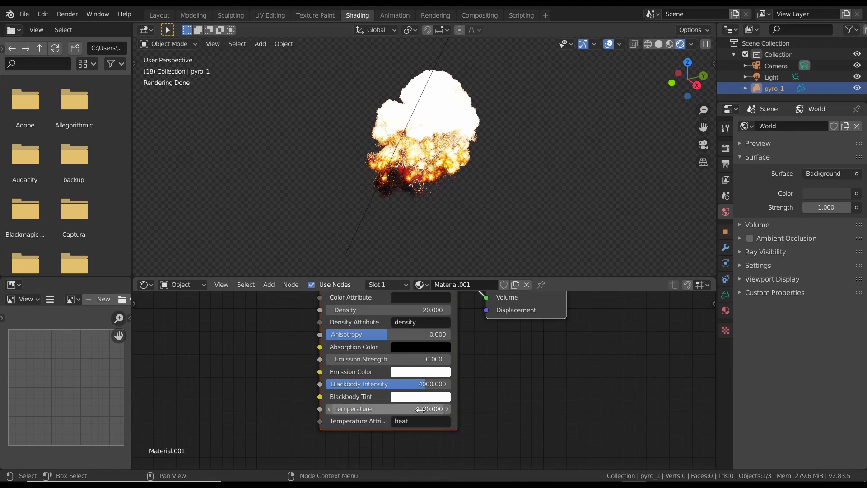
Step: Examine the scene's output settings and return to the render settings
left_click(725, 148)
left_click(724, 165)
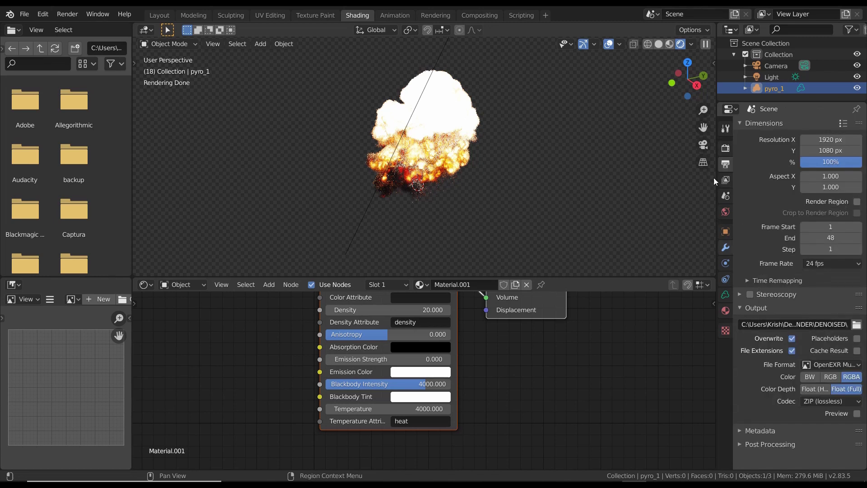
left_click(725, 148)
left_click(741, 272)
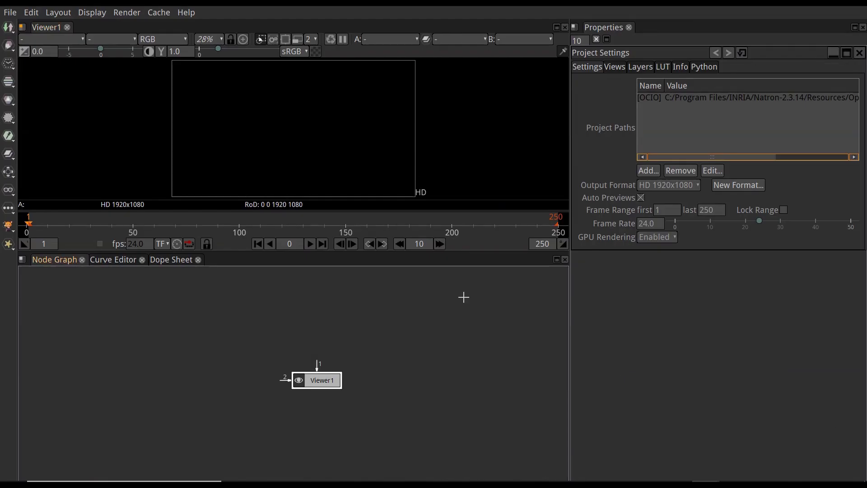
Step: Switch to Natron and open the recent project pyro_combustion_vertboost_tryoutfortut.ntp
left_click(472, 340)
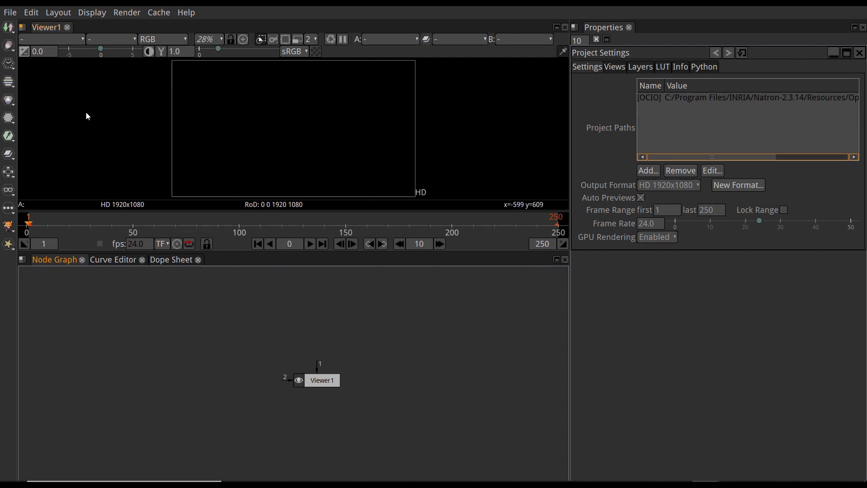
left_click(18, 17)
mouse_move(32, 48)
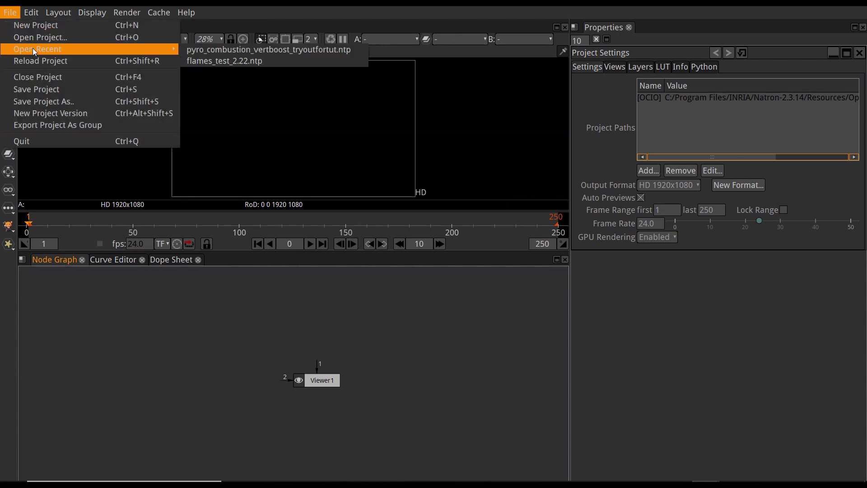
left_click(203, 50)
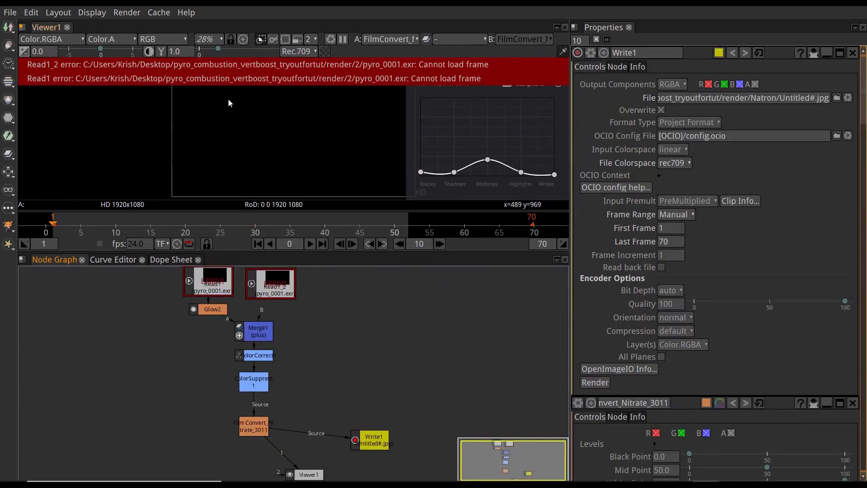
Step: Open the Read1 node's properties and relink both Read nodes to the DENOISED/####.exr sequence
middle_click_drag(342, 338, 362, 403)
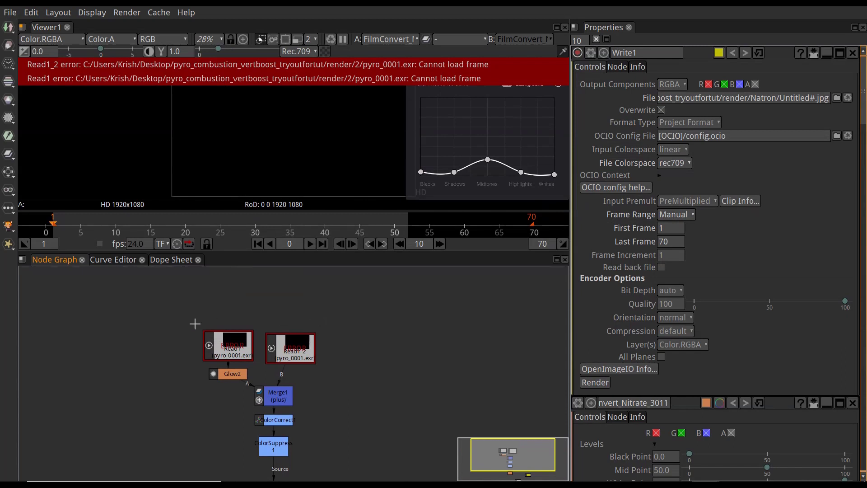
left_click(220, 344)
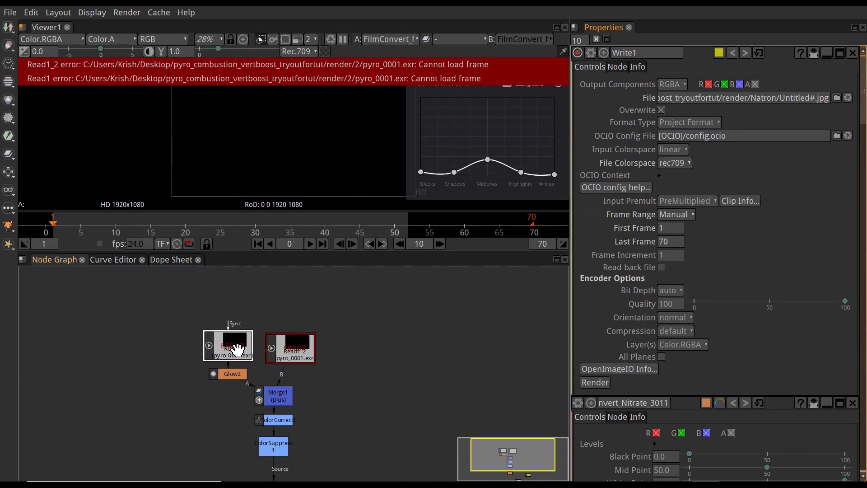
double_click(240, 346)
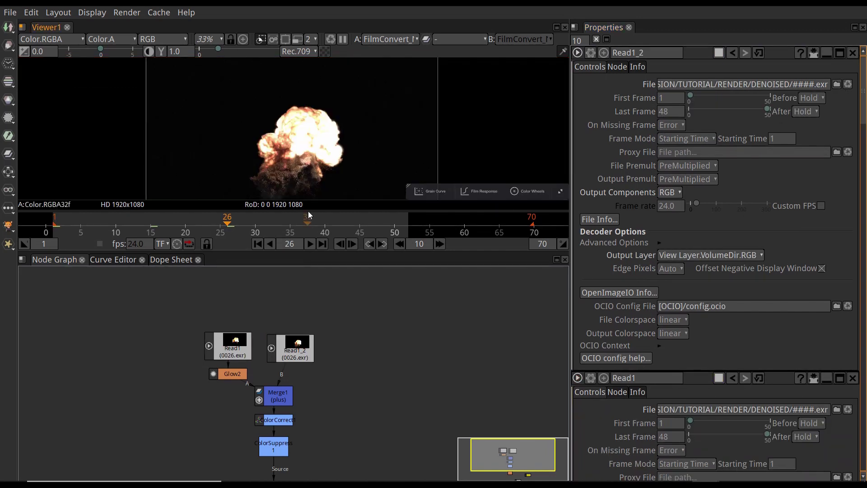
Step: Enlarge the viewer, play the composited explosion, restart it from the first frame and stop the playback
left_click_drag(309, 254, 314, 316)
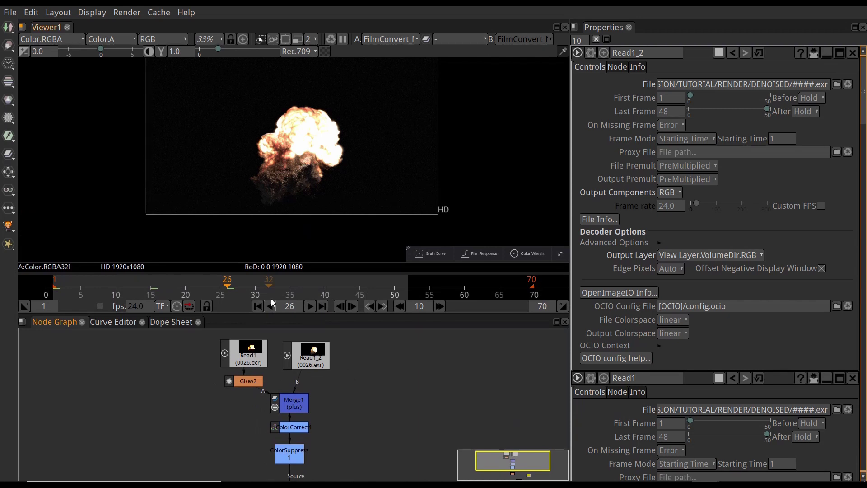
left_click(311, 308)
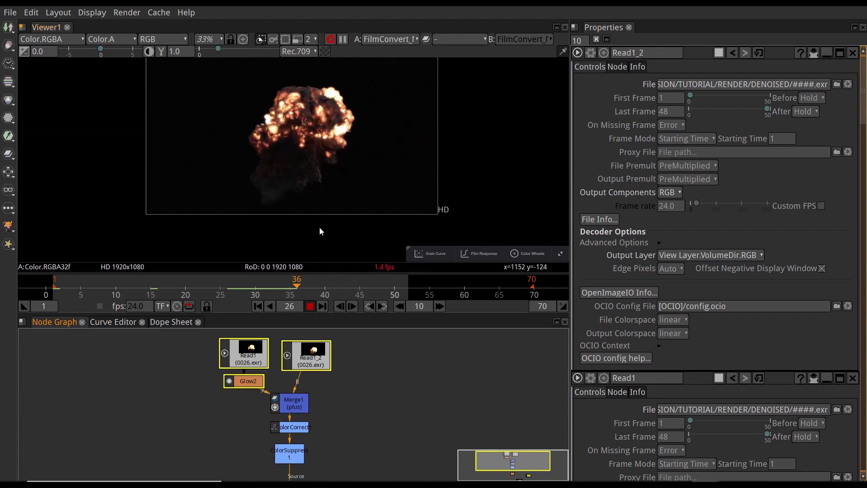
scroll(315, 185, "down", 4)
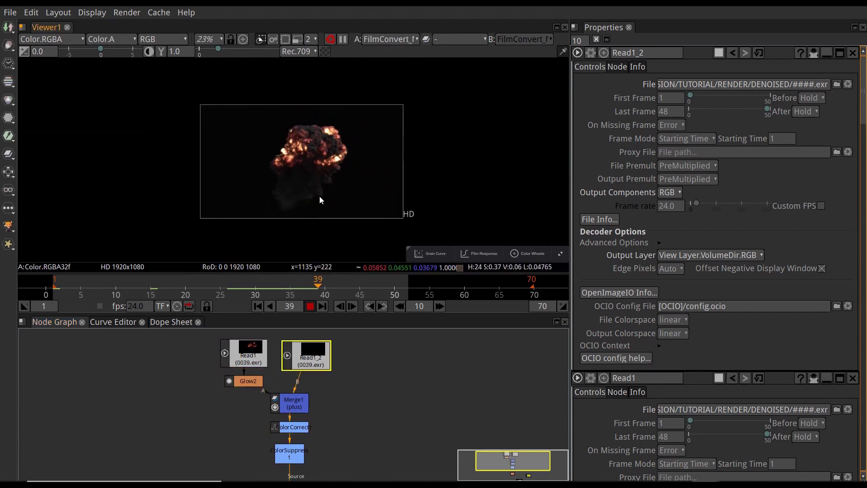
scroll(313, 168, "up", 2)
scroll(313, 169, "up", 3)
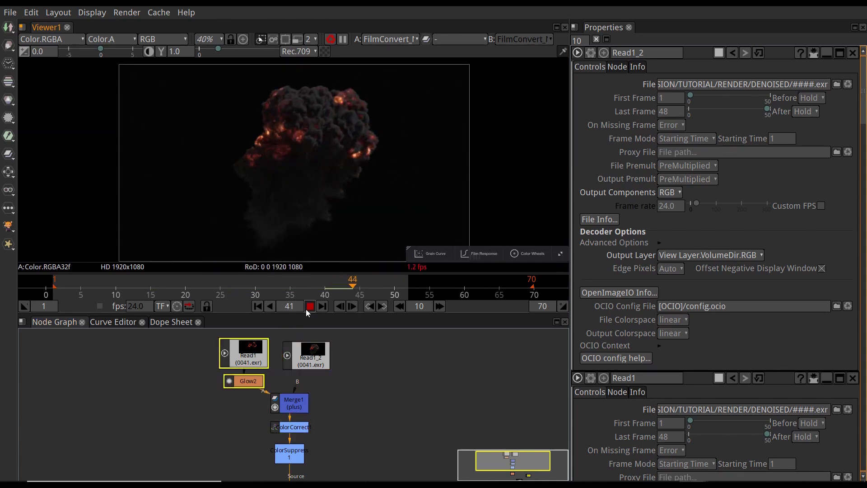
left_click(258, 307)
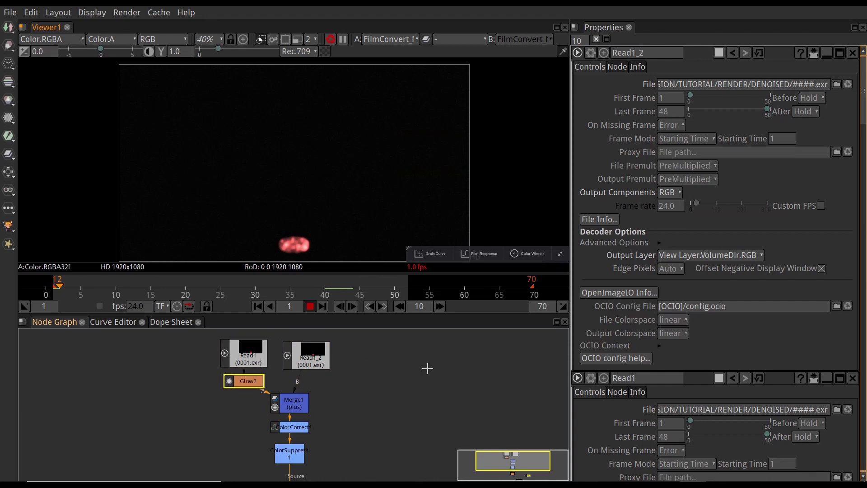
left_click(310, 307)
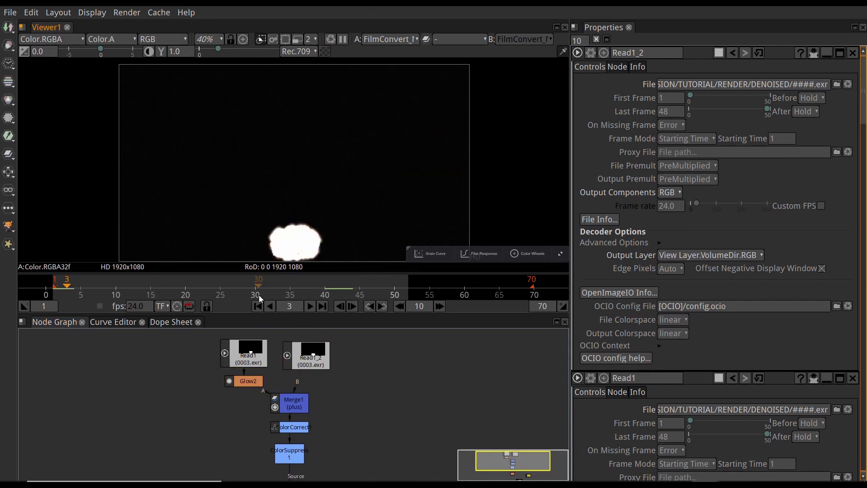
Step: Preview the composited explosion at frames 36, 30 and 31
left_click(297, 288)
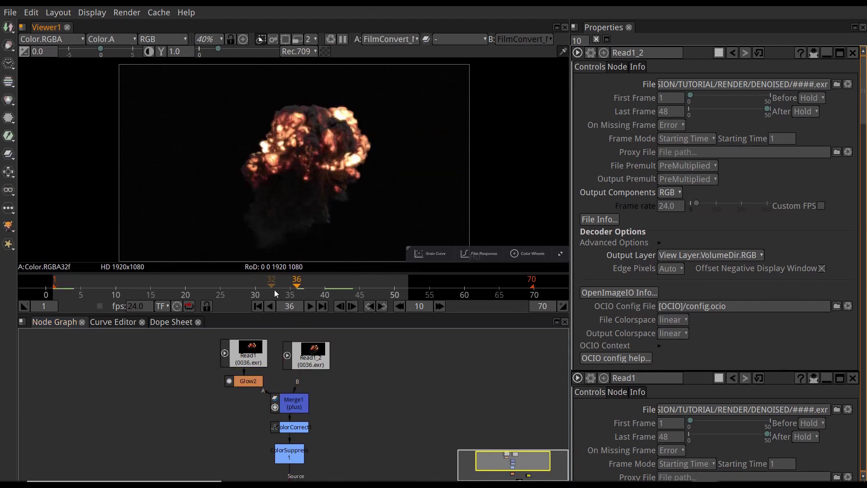
left_click(256, 288)
left_click_drag(256, 287, 274, 288)
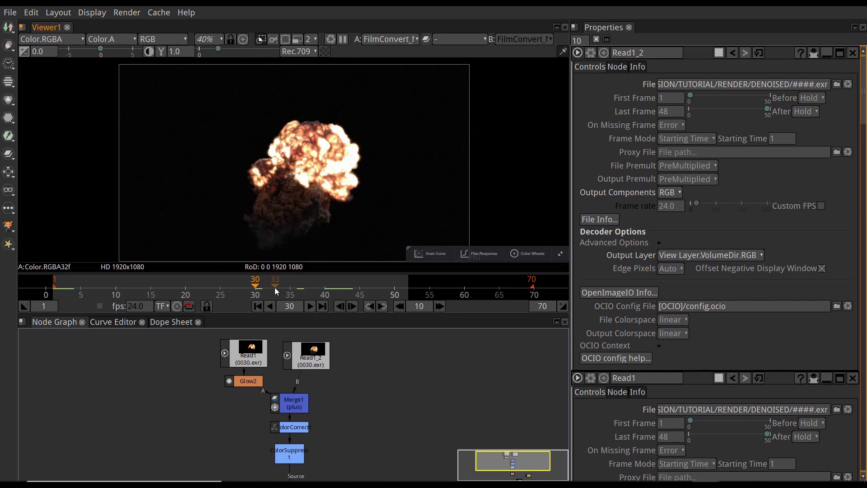
left_click(267, 289)
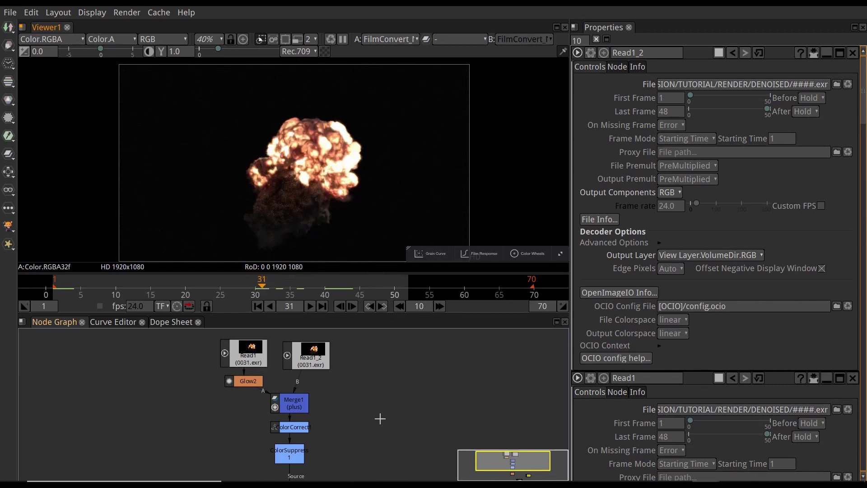
Step: Bring the Read1 node's properties to the front to examine its output layer
middle_click_drag(381, 422, 383, 413)
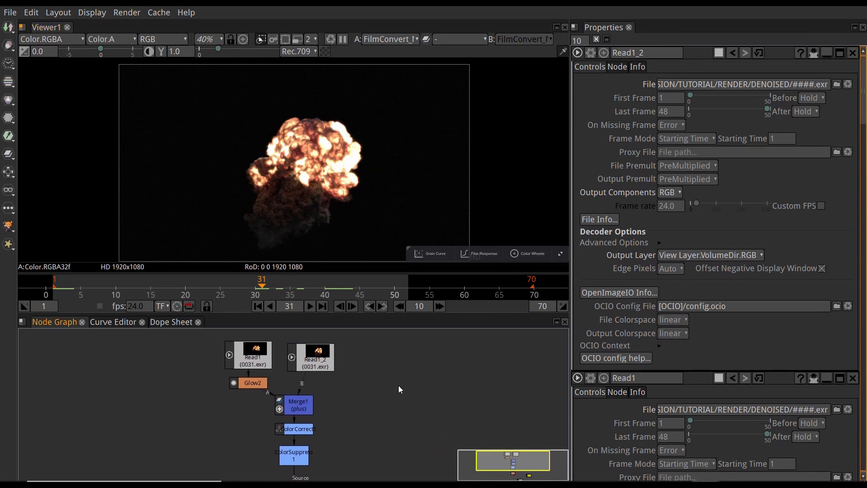
scroll(252, 356, "up", 3)
left_click(239, 365)
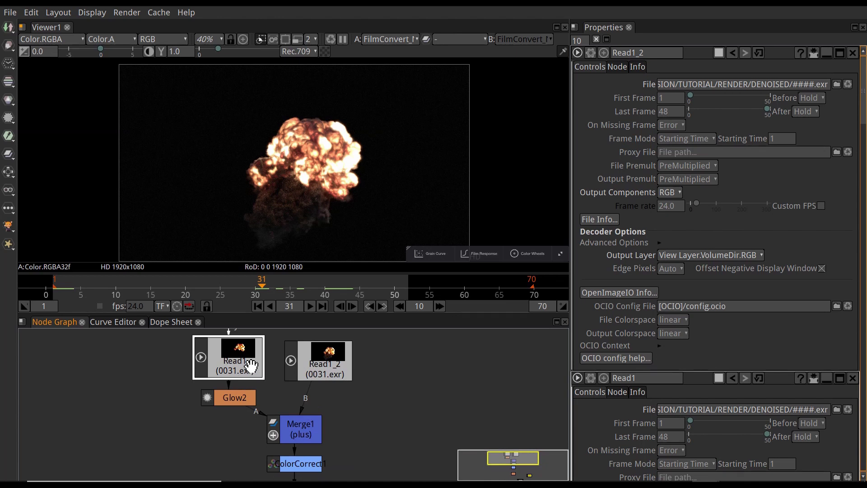
double_click(240, 364)
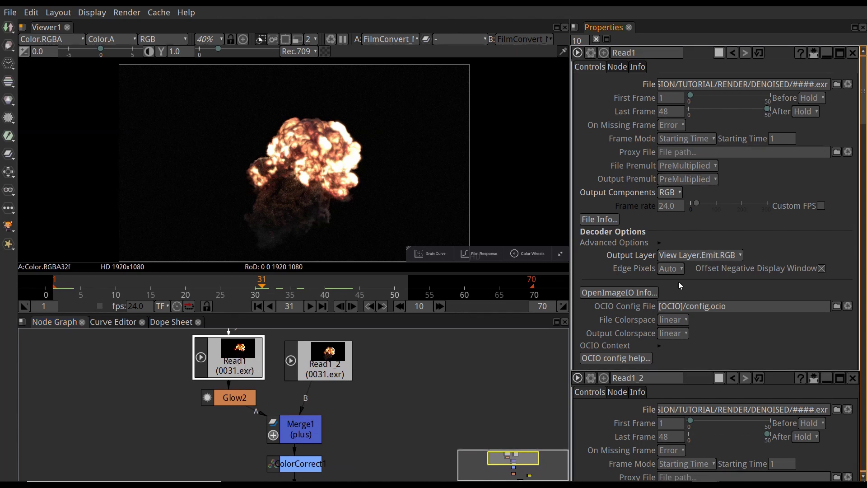
Step: Open the properties of Read1_2, Glow2 and Merge1 in turn to examine their output layer, glow and merge settings
double_click(325, 361)
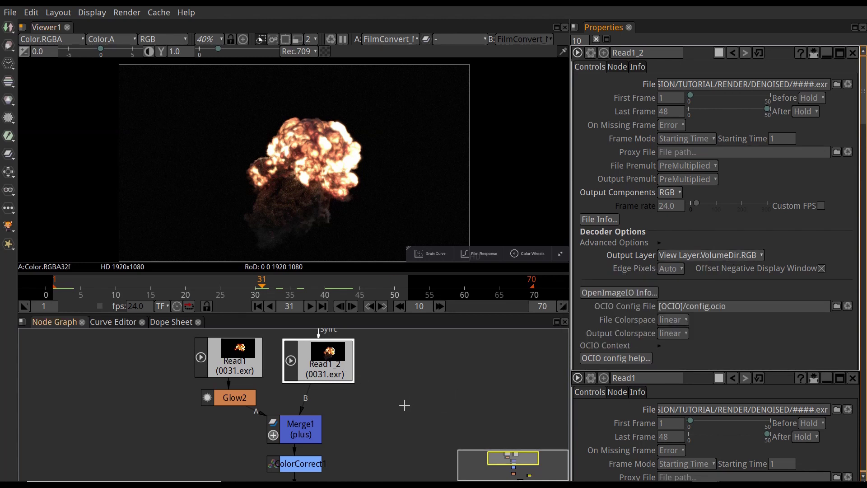
double_click(241, 398)
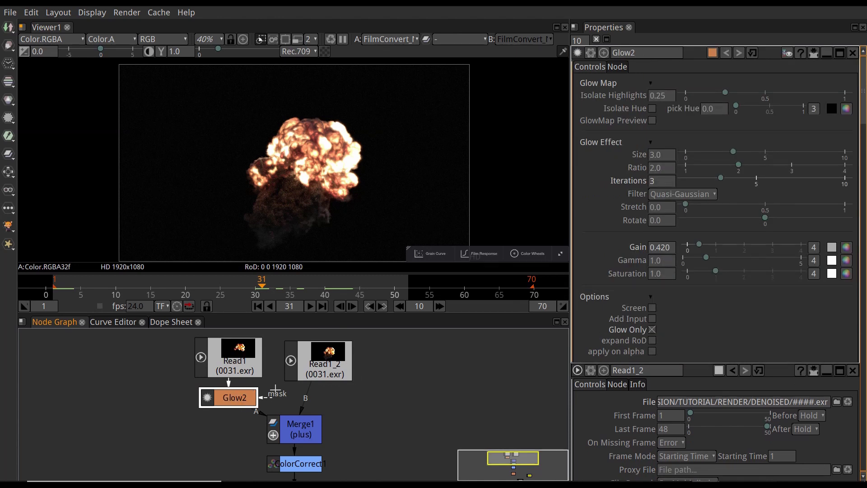
left_click(651, 183)
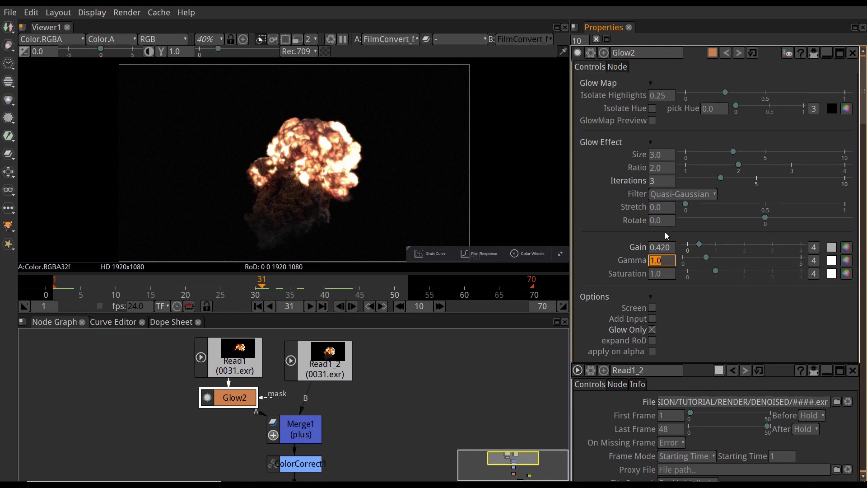
middle_click_drag(400, 425, 410, 409)
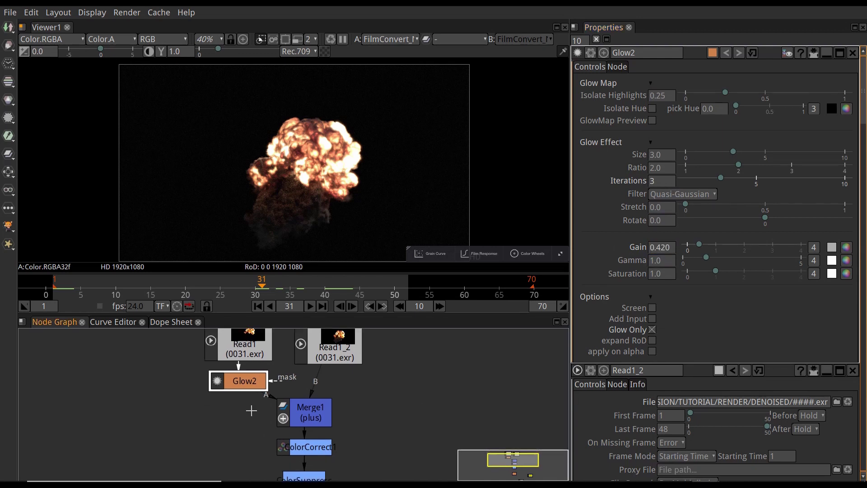
left_click(295, 411)
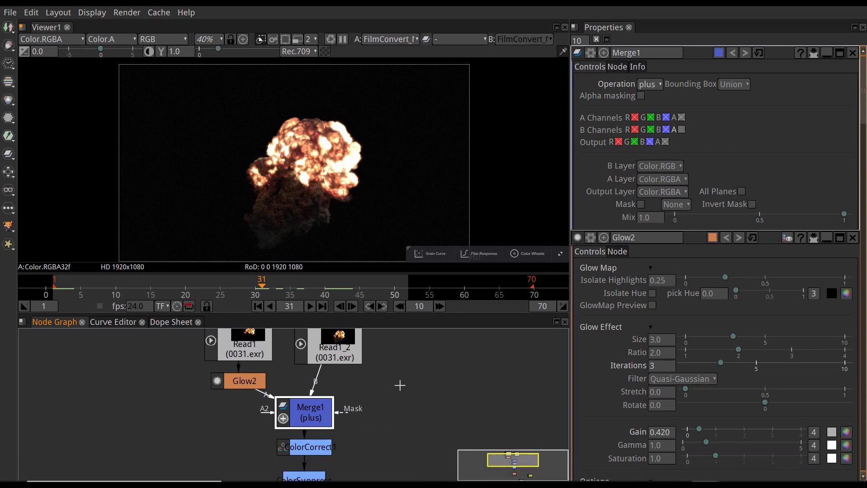
Step: Search the node creation list for "glow" and for "merg", and dismiss it without adding a node
key("Tab")
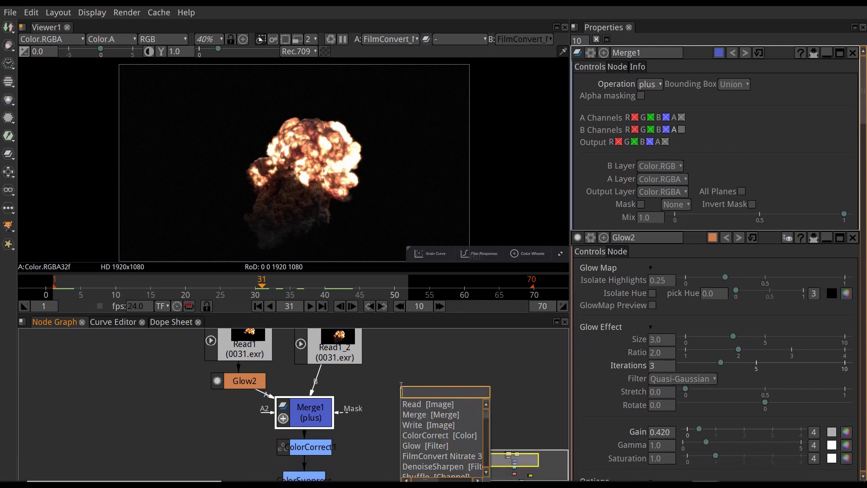
type("glow")
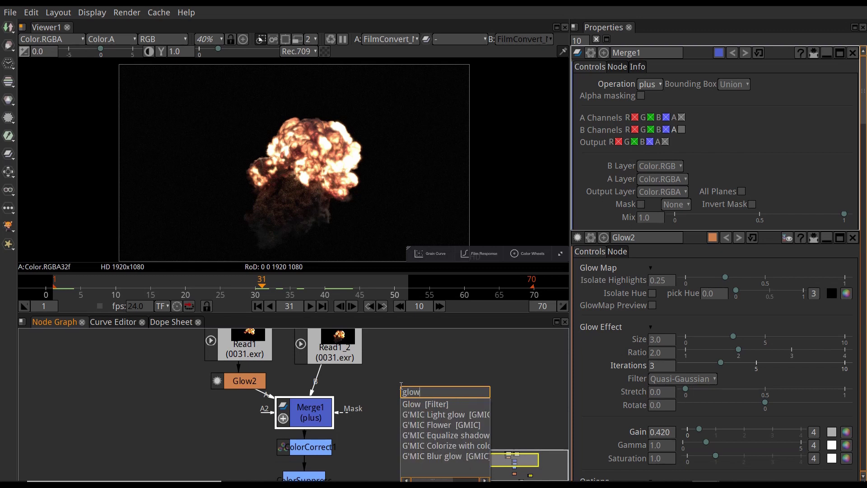
key("BackSpace")
key("BackSpace")
key("BackSpace")
key("BackSpace")
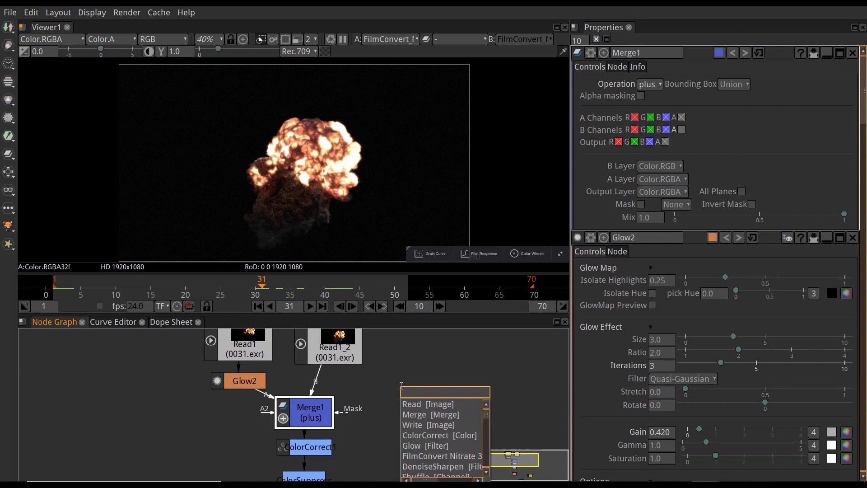
type("merg")
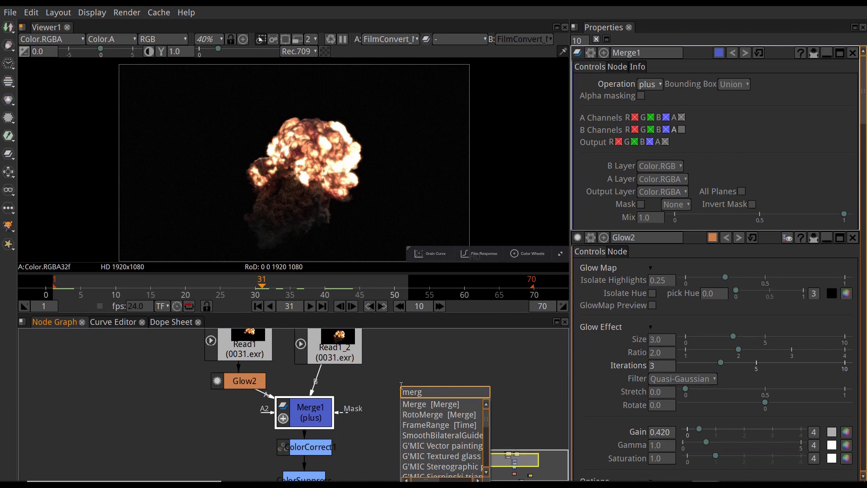
key("BackSpace")
key("BackSpace")
key("BackSpace")
key("BackSpace")
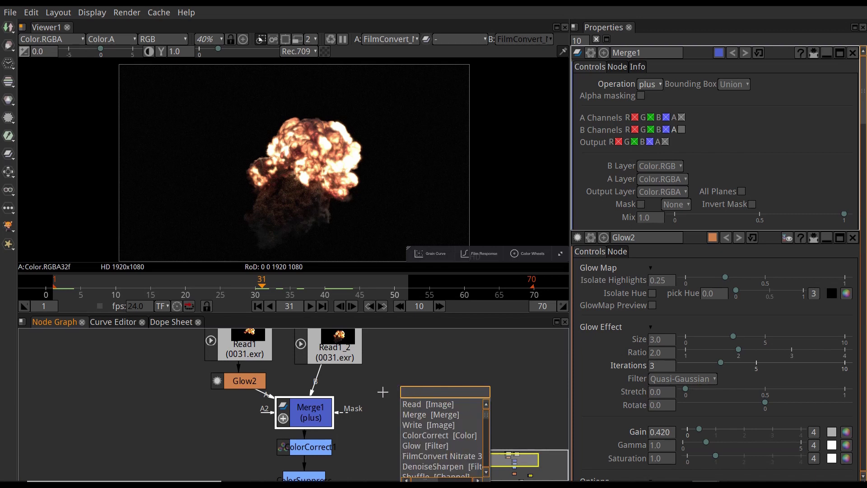
key("Escape")
Step: Open the properties of ColorCorrect1, ColorSuppress1 and the FilmConvert Nitrate node in turn to examine their grading and film settings
middle_click_drag(365, 420, 373, 411)
left_click(316, 423)
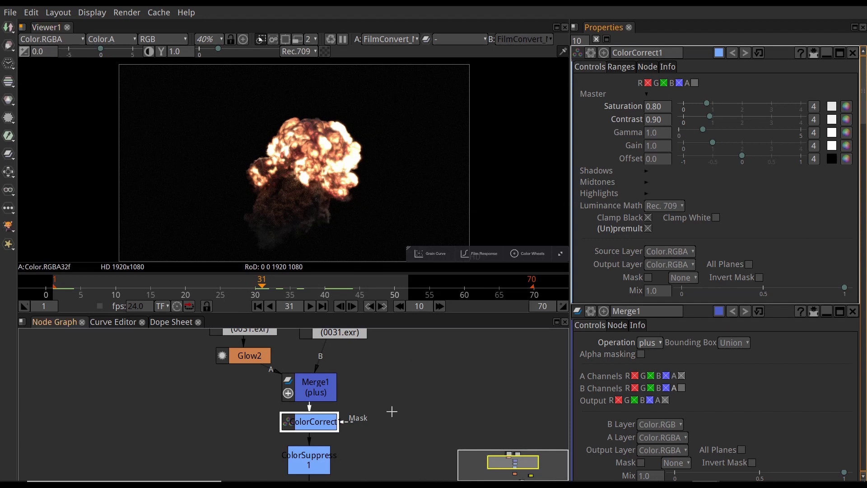
middle_click_drag(403, 430, 412, 397)
left_click(318, 432)
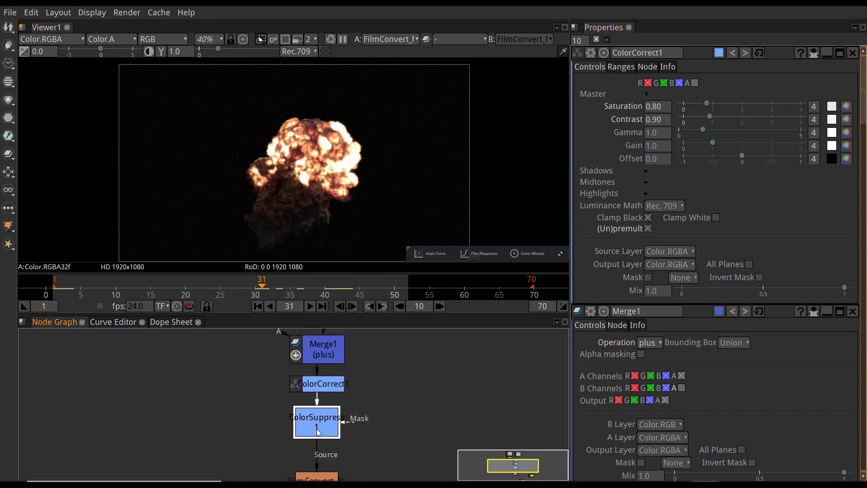
left_click(318, 432)
middle_click_drag(381, 448, 334, 364)
left_click(311, 445)
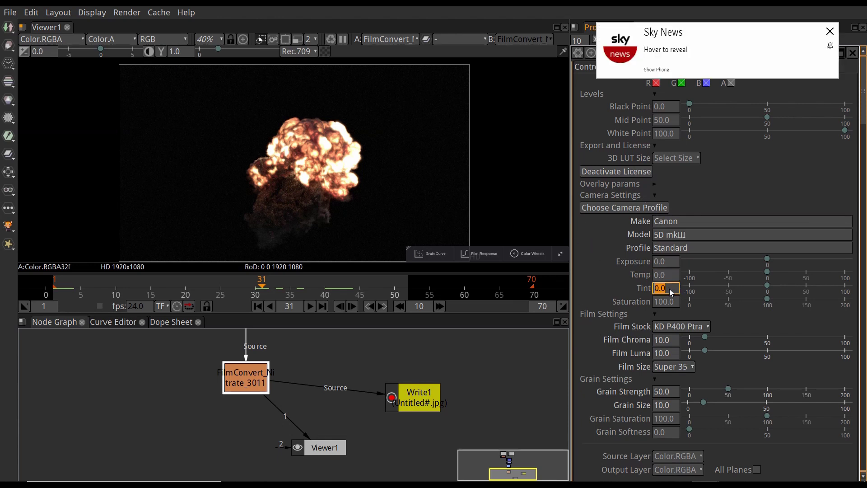
left_click(833, 32)
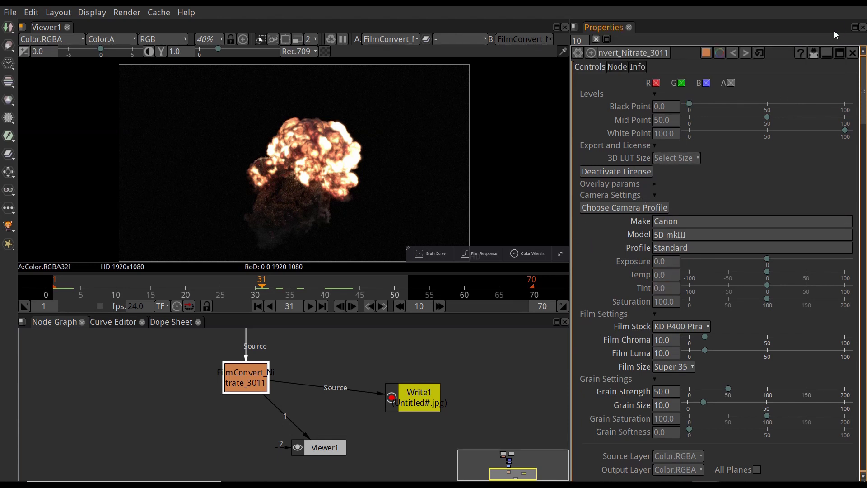
left_click(420, 369)
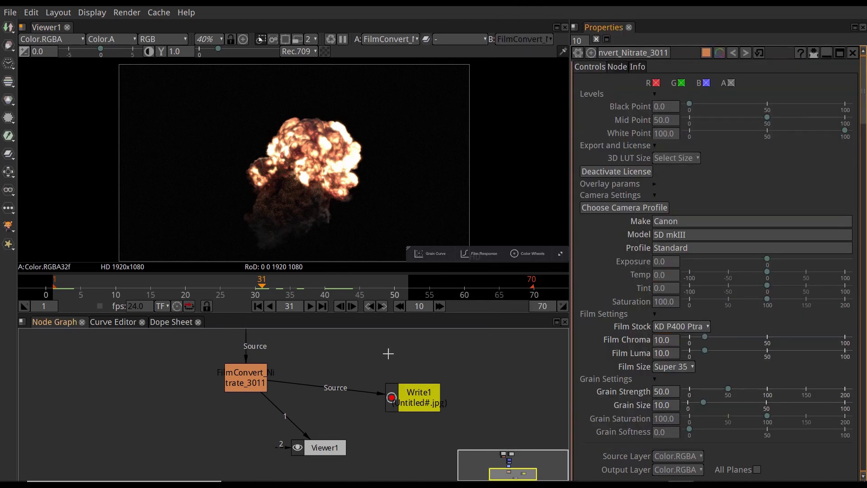
Step: Examine the viewer's display colour space options
middle_click_drag(376, 358, 389, 399)
middle_click_drag(367, 328, 376, 410)
mouse_move(376, 360)
middle_mouse_down()
mouse_move(389, 411)
mouse_move(404, 428)
middle_mouse_up()
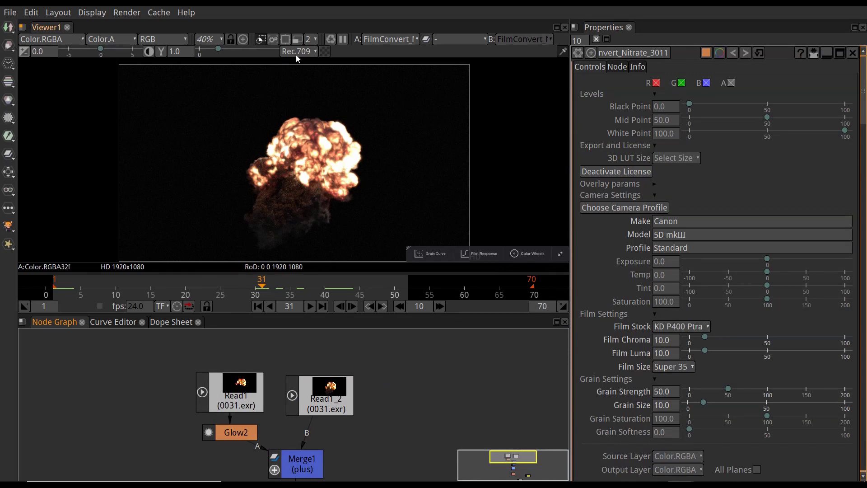
left_click(307, 54)
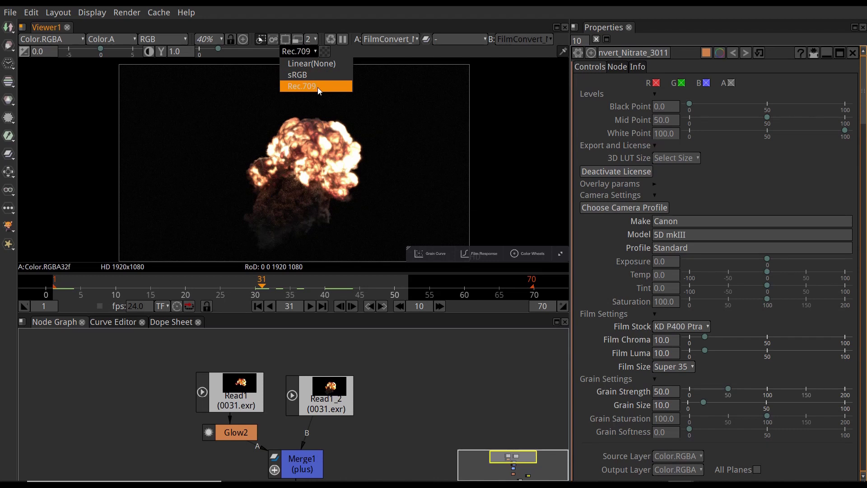
left_click(388, 368)
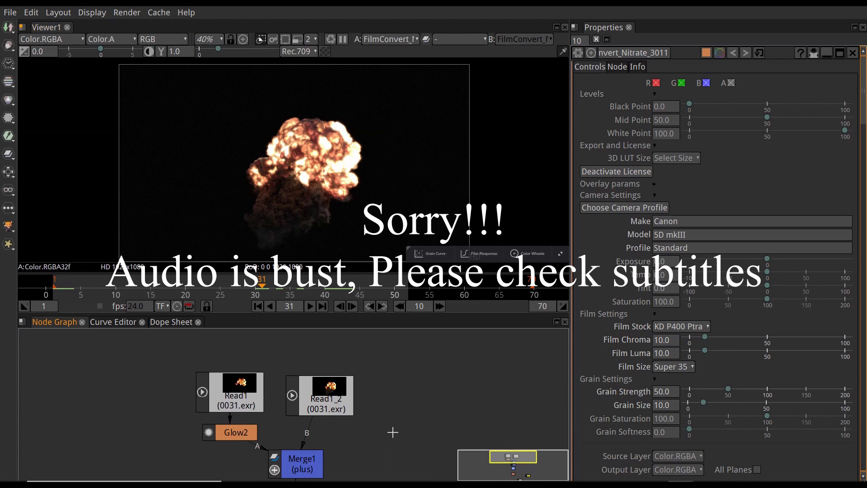
Step: Open the Write1 node's properties and examine its file colorspace and input colorspace options
scroll(393, 432, "down", 5)
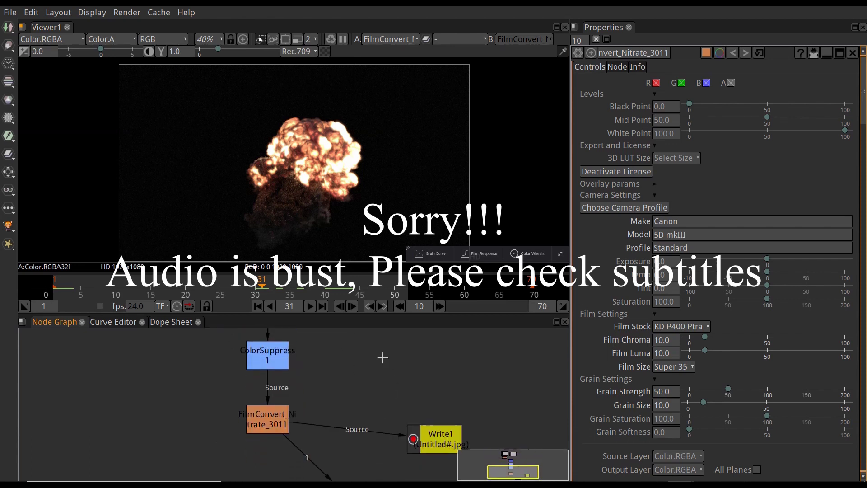
scroll(383, 358, "down", 1)
left_click(442, 397)
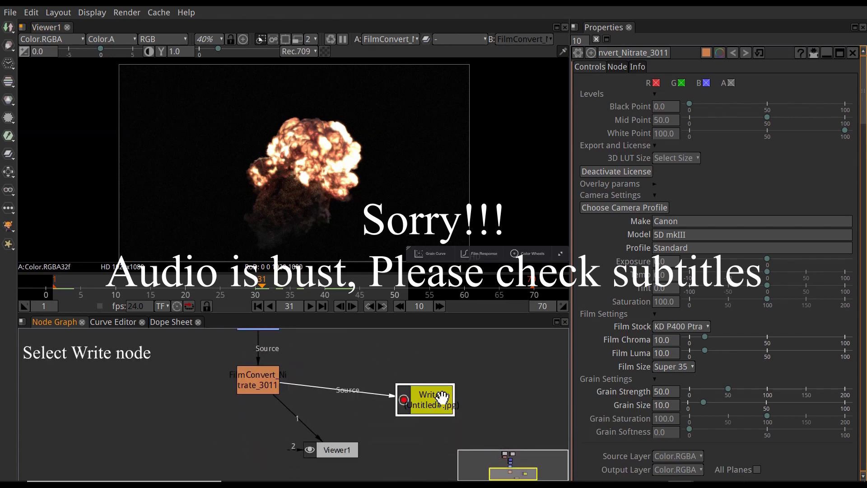
double_click(442, 397)
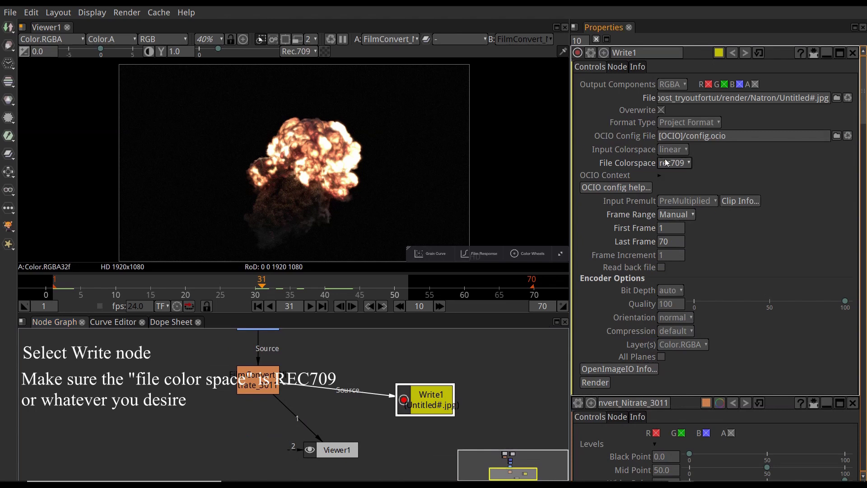
left_click(681, 164)
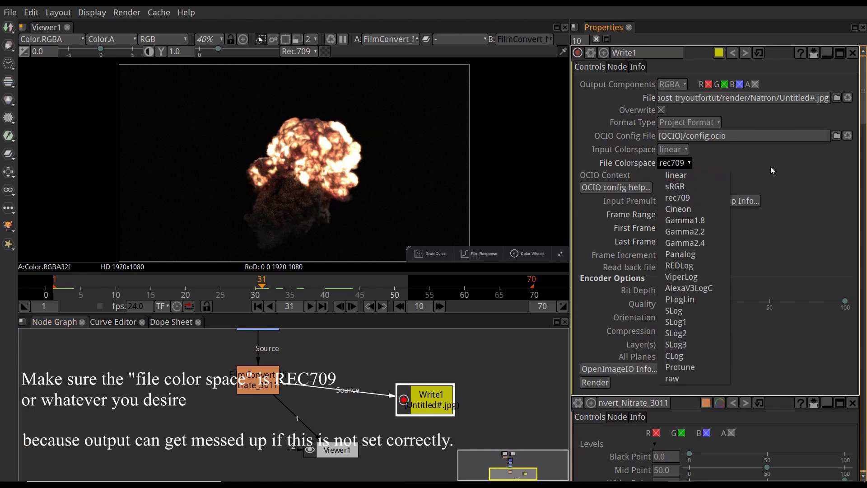
left_click(668, 159)
left_click(673, 150)
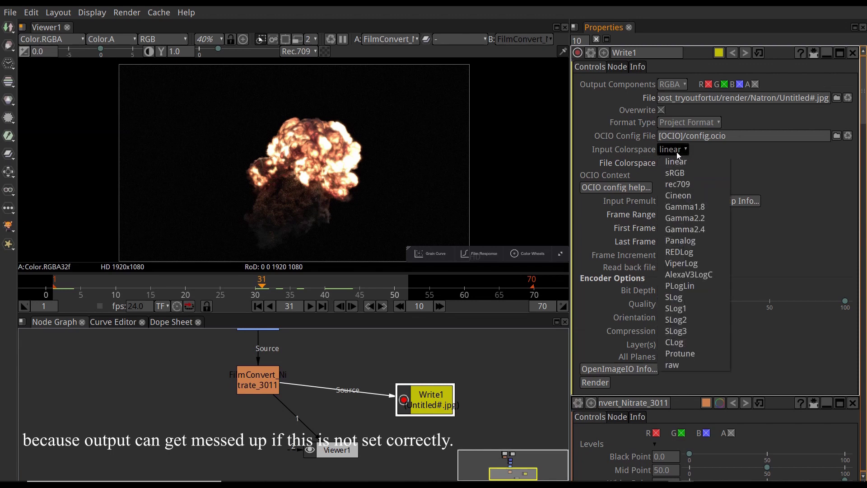